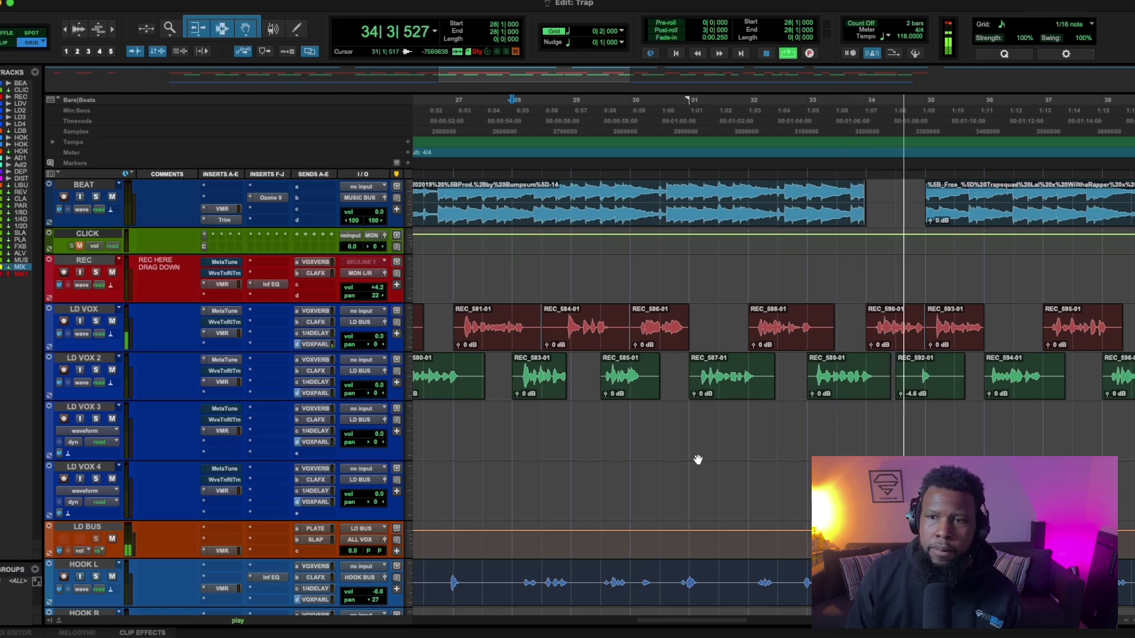
Step: Stop playback and look over the alternating lead vocal clips on LD VOX and LD VOX 2 around bar 28
{"action": "key", "text": "space"}
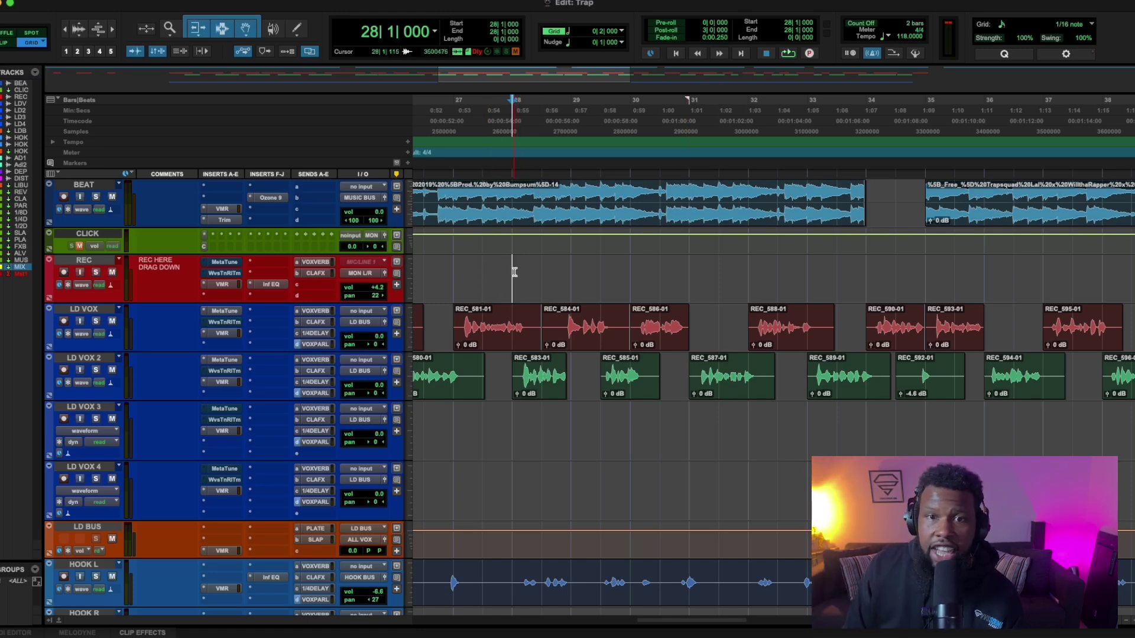
{"action": "scroll", "coordinate": [511, 268], "scroll_direction": "left", "scroll_amount": 3}
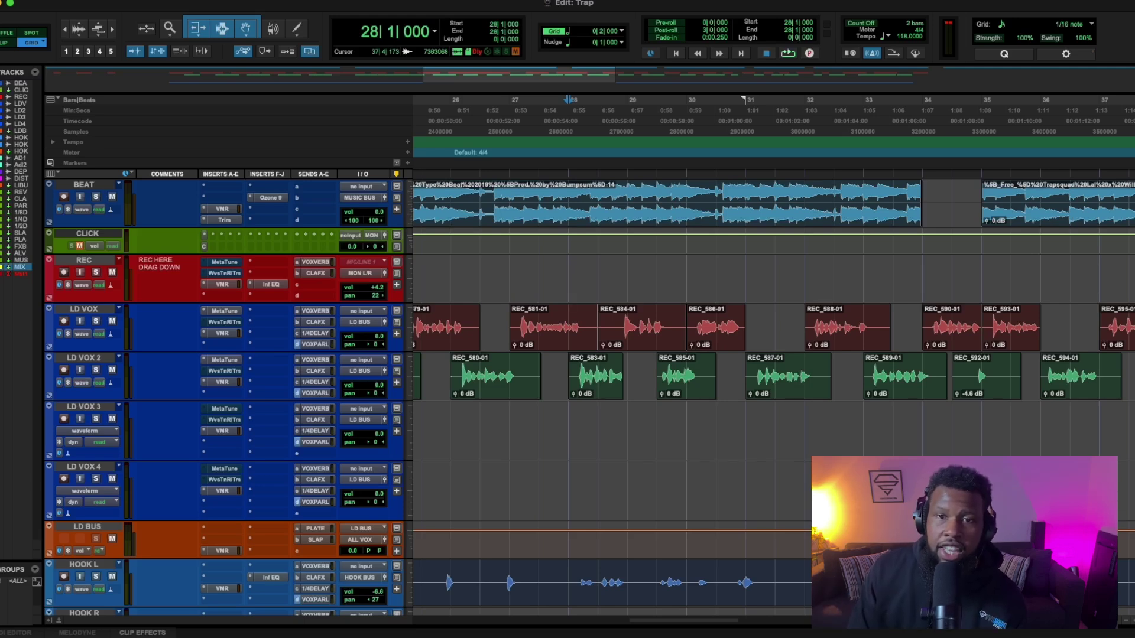
{"action": "scroll", "coordinate": [769, 355], "scroll_direction": "left", "scroll_amount": 5}
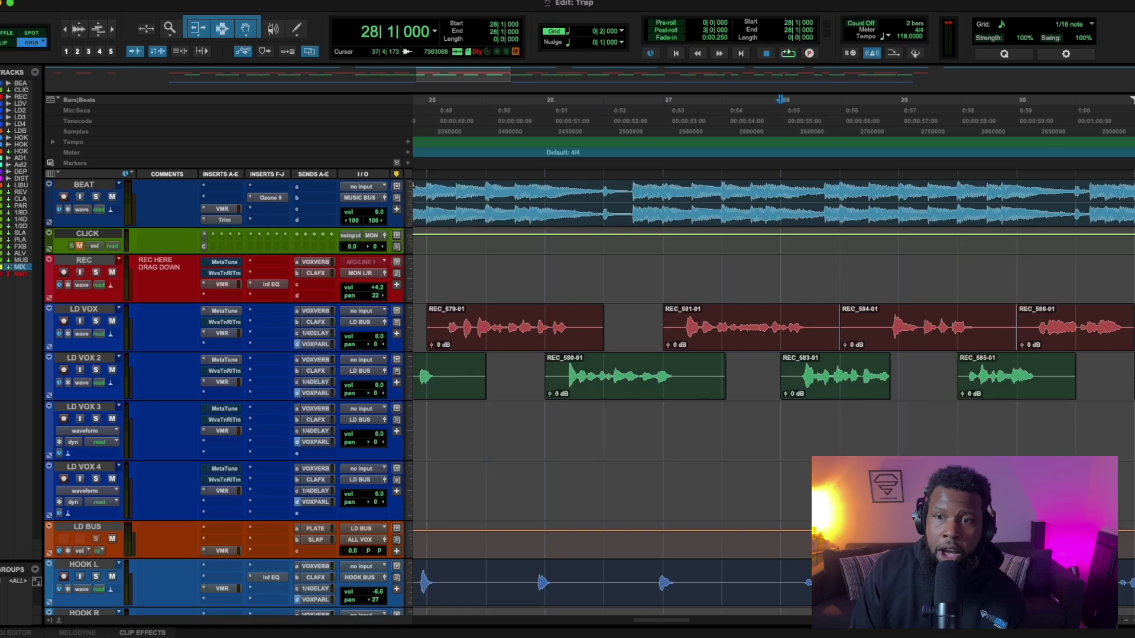
{"action": "key", "text": "r"}
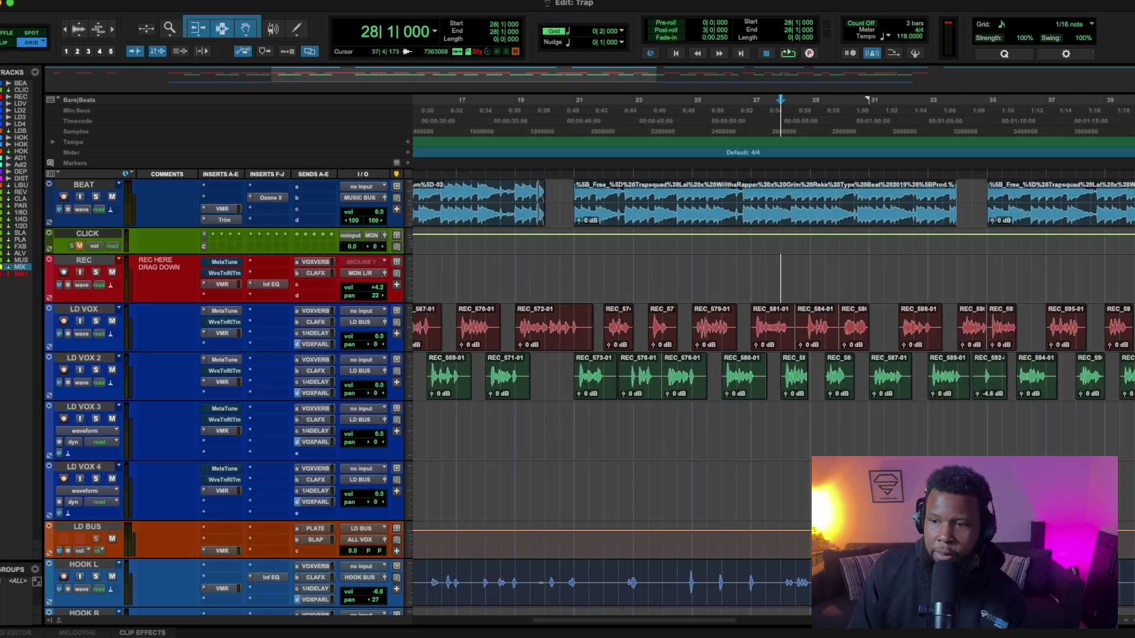
{"action": "key", "text": "t"}
{"action": "key", "text": "t"}
{"action": "key", "text": "t"}
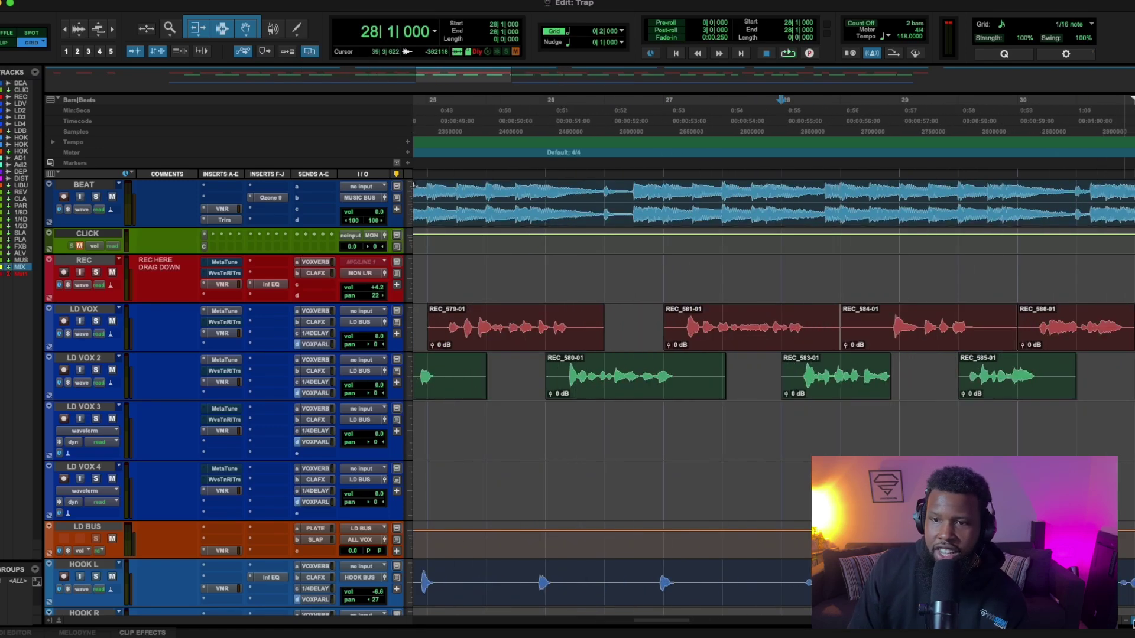
{"action": "key", "text": "r"}
{"action": "key", "text": "r"}
{"action": "key", "text": "r"}
{"action": "key", "text": "r"}
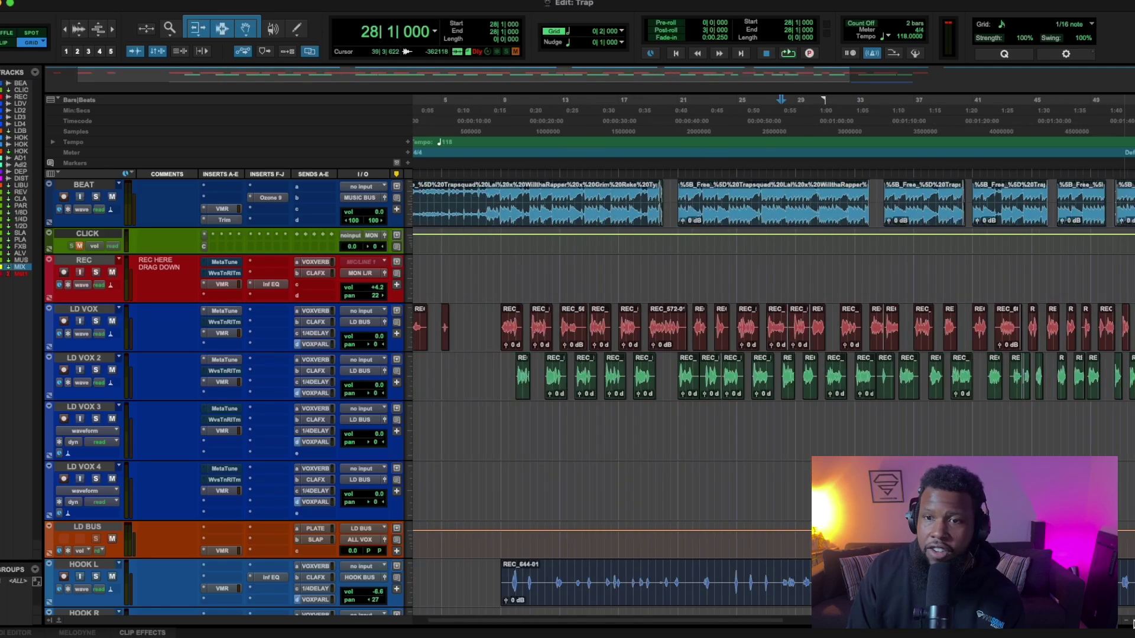
{"action": "key", "text": "t"}
{"action": "key", "text": "t"}
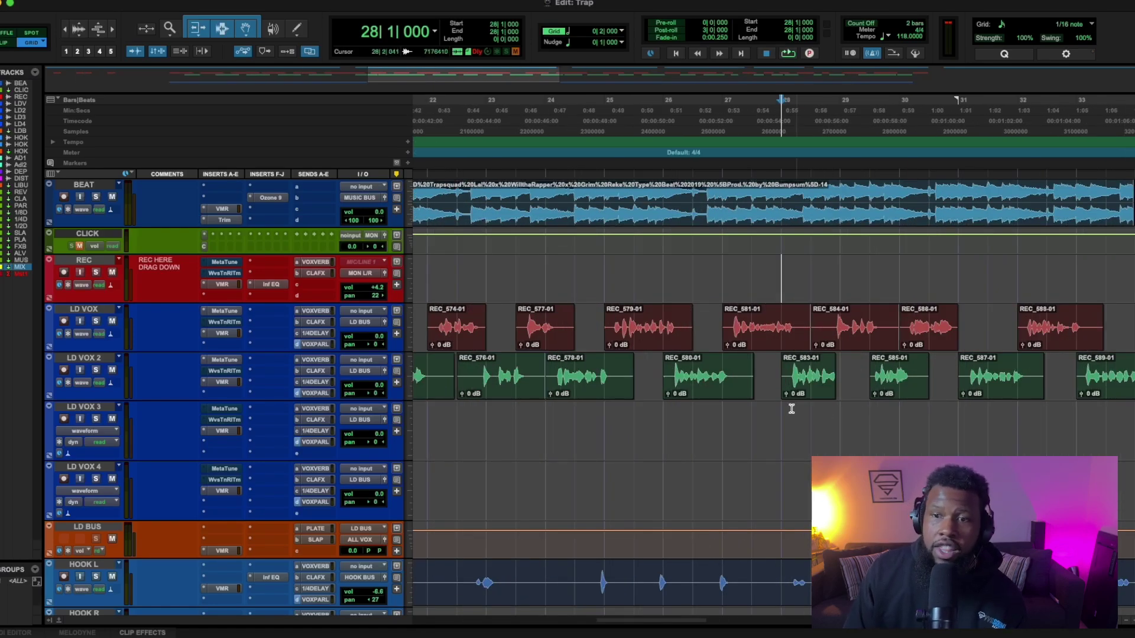
Step: Set the edit grid value to 0|0|240 (sixteenth notes)
{"action": "scroll", "coordinate": [789, 402], "scroll_direction": "right", "scroll_amount": 5}
{"action": "scroll", "coordinate": [784, 402], "scroll_direction": "right", "scroll_amount": 1}
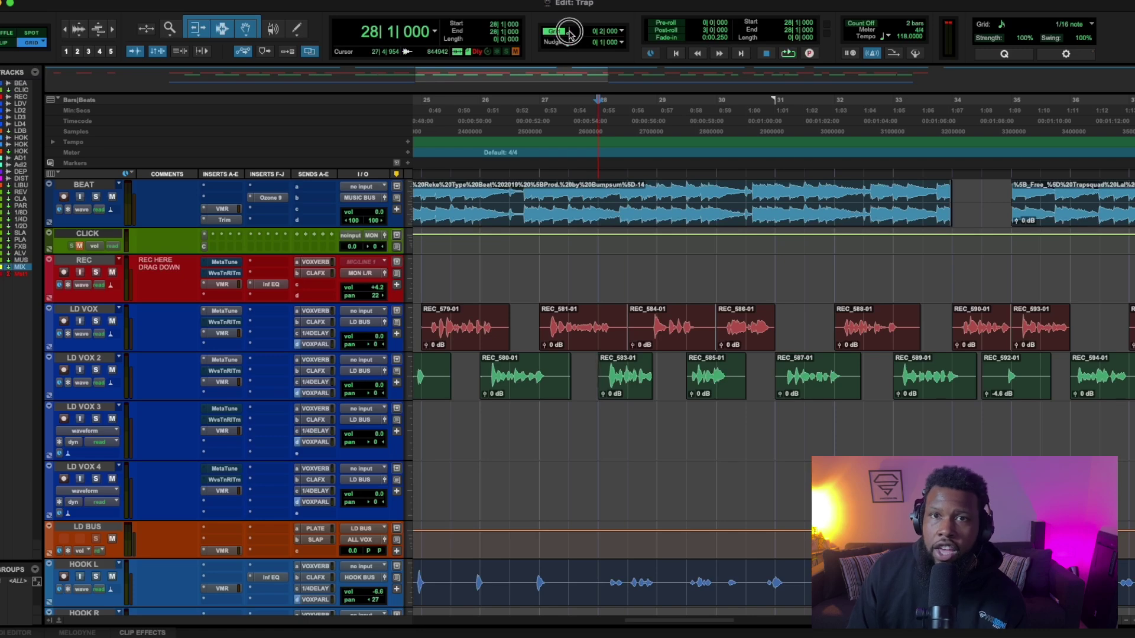
{"action": "left_click", "coordinate": [570, 32]}
{"action": "left_click", "coordinate": [608, 64]}
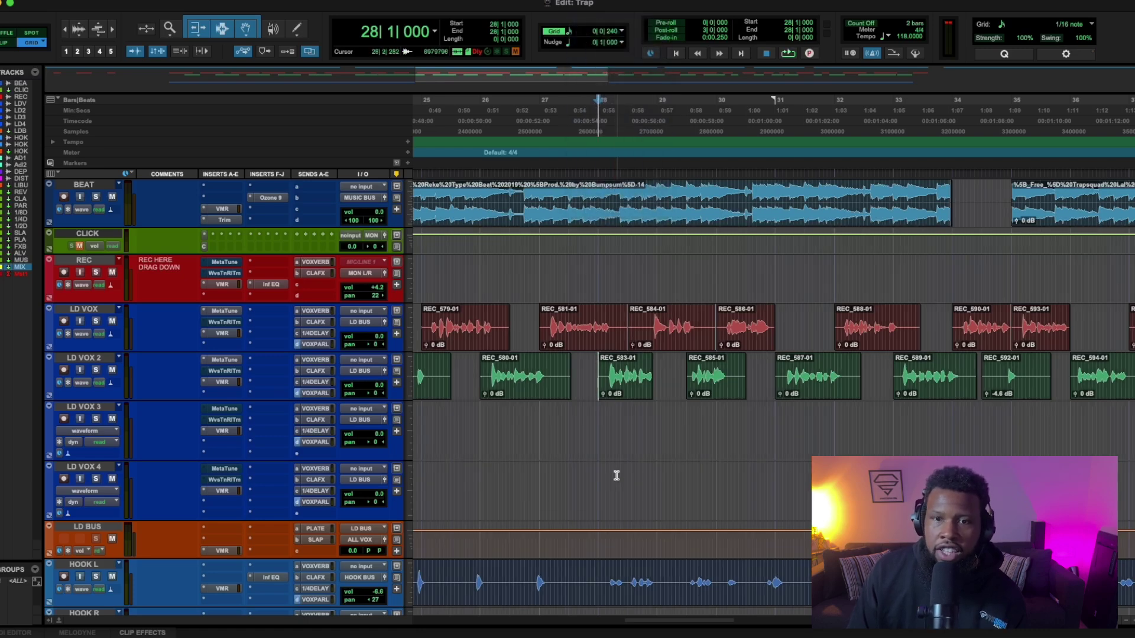
Step: Trim the start of clip REC_583-01 on LD VOX 2 to 28|1|480, just before its first word
{"action": "left_click", "coordinate": [608, 369]}
{"action": "key", "text": "space"}
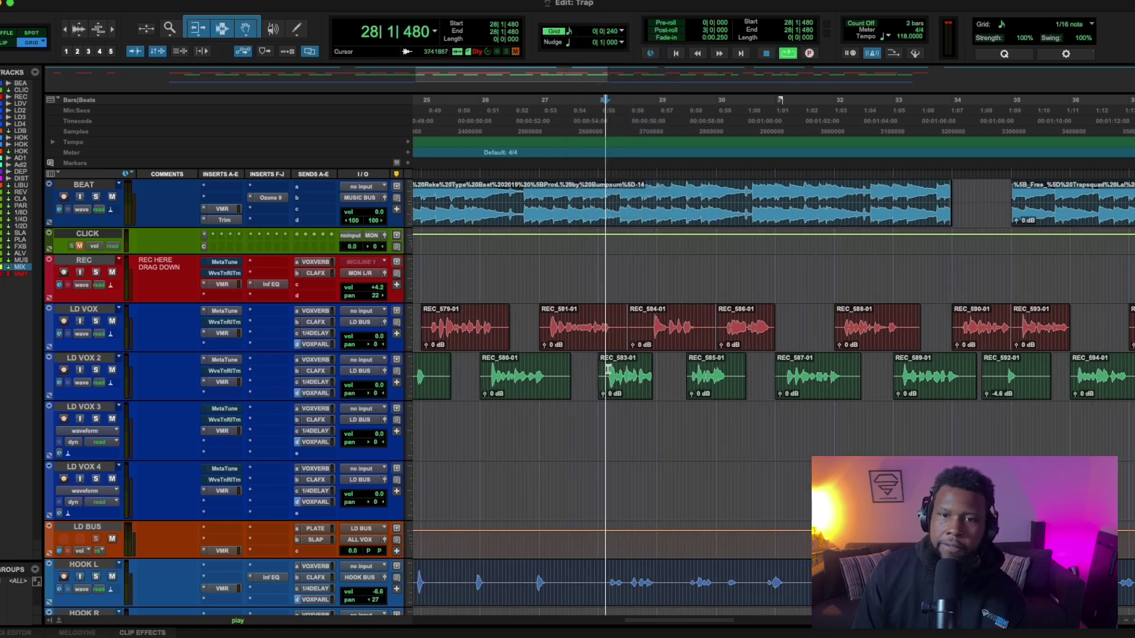
{"action": "key", "text": "space"}
{"action": "key", "text": "super+bracketright"}
{"action": "key", "text": "super+bracketright"}
{"action": "key", "text": "super+bracketright"}
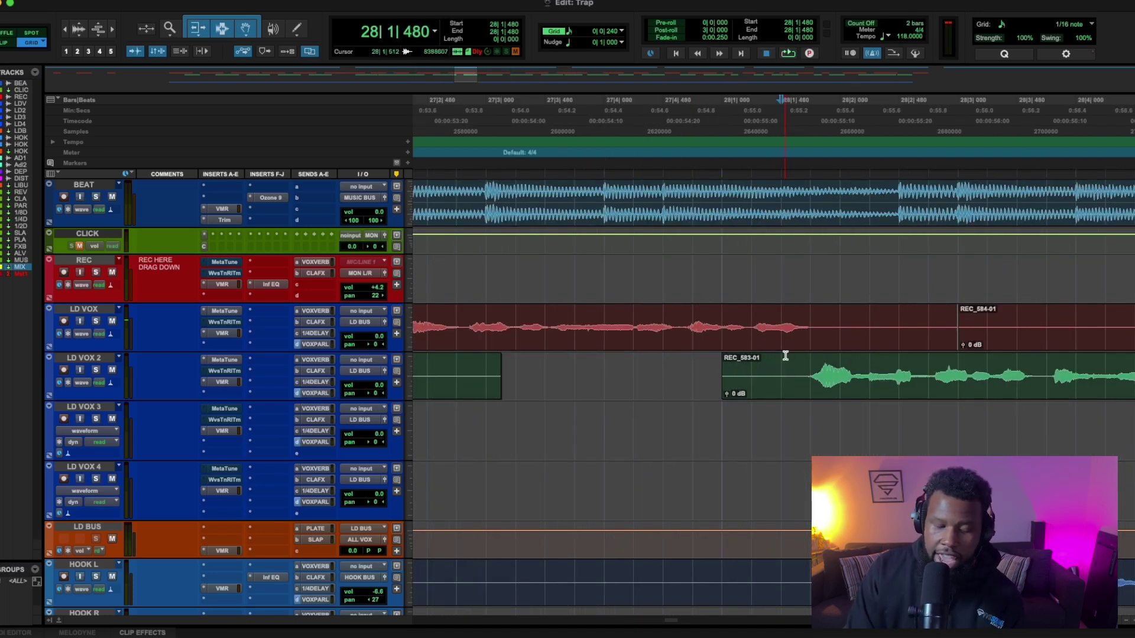
{"action": "key", "text": "a"}
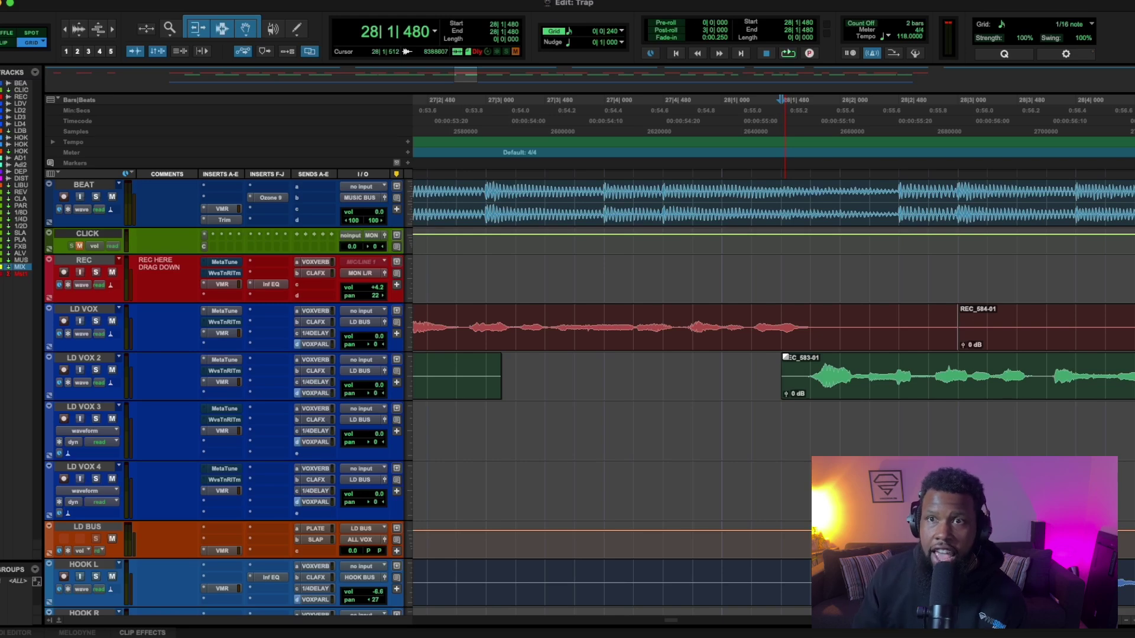
Step: On LD VOX, trim the end of REC_581-01 to 28|1|720 and the start of REC_584-01 to 28|4|720
{"action": "left_click", "coordinate": [811, 319]}
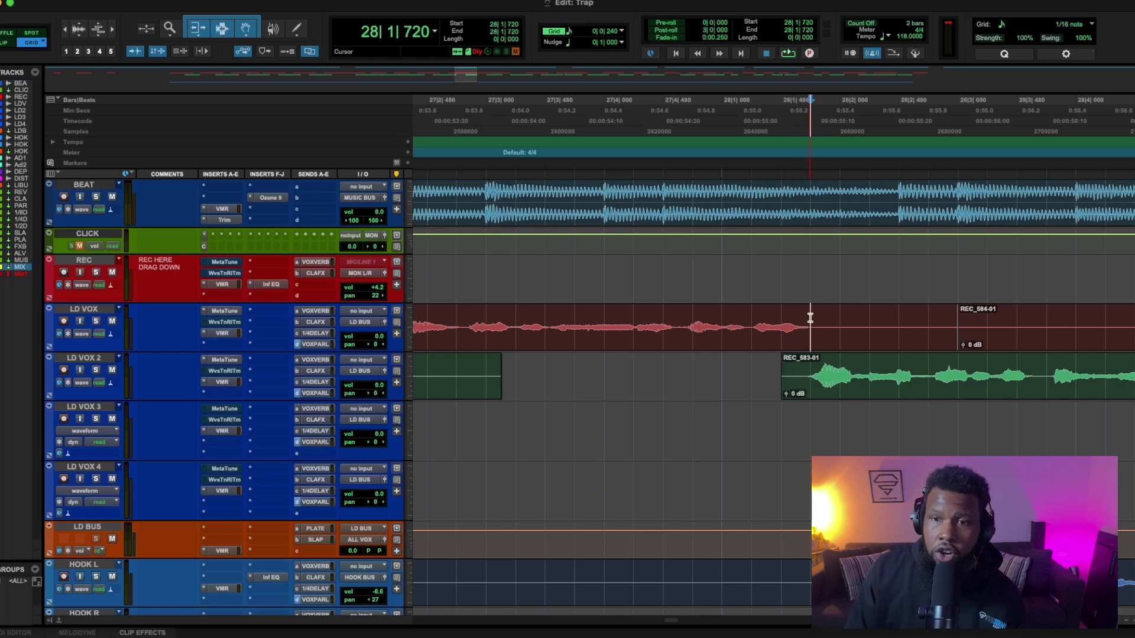
{"action": "key", "text": "s"}
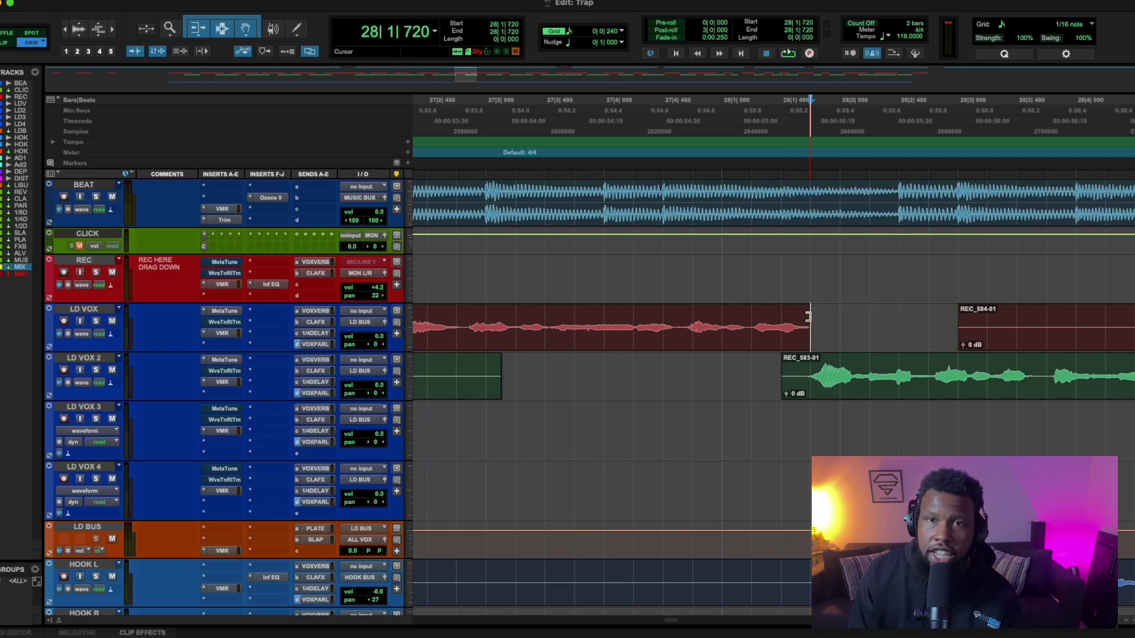
{"action": "scroll", "coordinate": [822, 318], "scroll_direction": "right", "scroll_amount": 5}
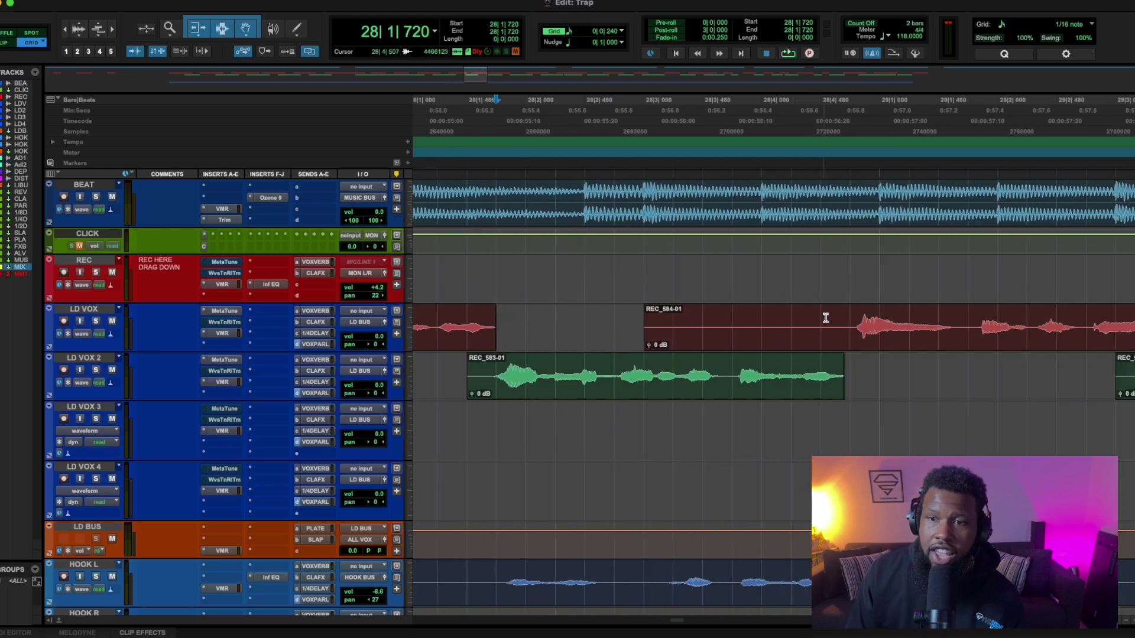
{"action": "left_click", "coordinate": [846, 315]}
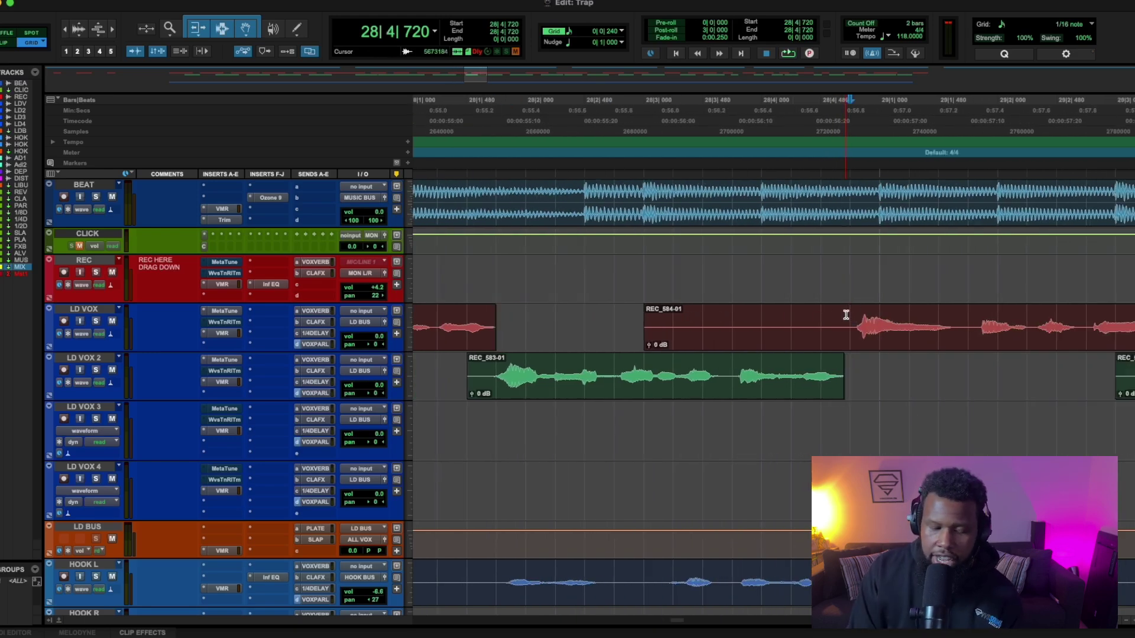
{"action": "key", "text": "a"}
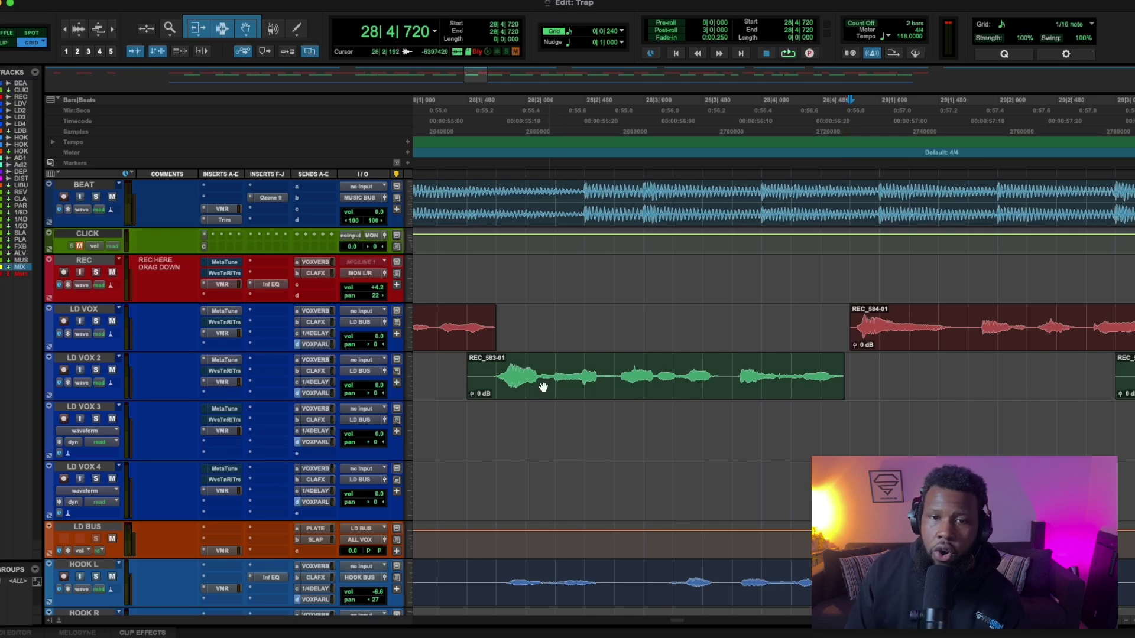
Step: Trim the end of REC_584-01 on LD VOX to 29|3|720 and the start of REC_585-01 on LD VOX 2 to 29|3|240
{"action": "scroll", "coordinate": [537, 372], "scroll_direction": "right", "scroll_amount": 6}
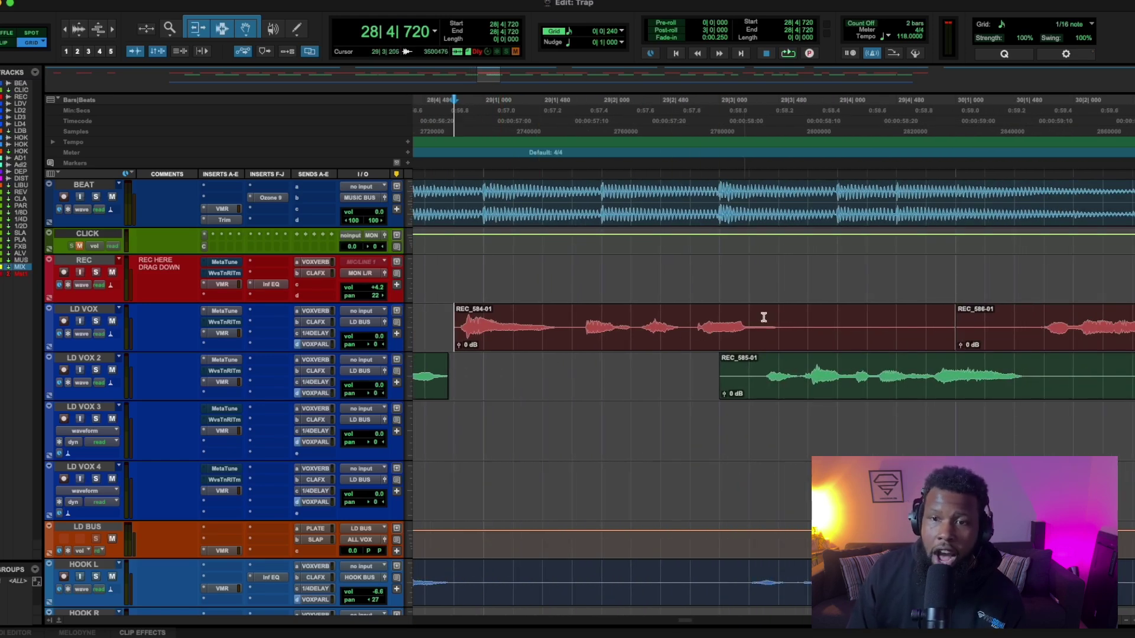
{"action": "left_click", "coordinate": [801, 312]}
{"action": "key", "text": "s"}
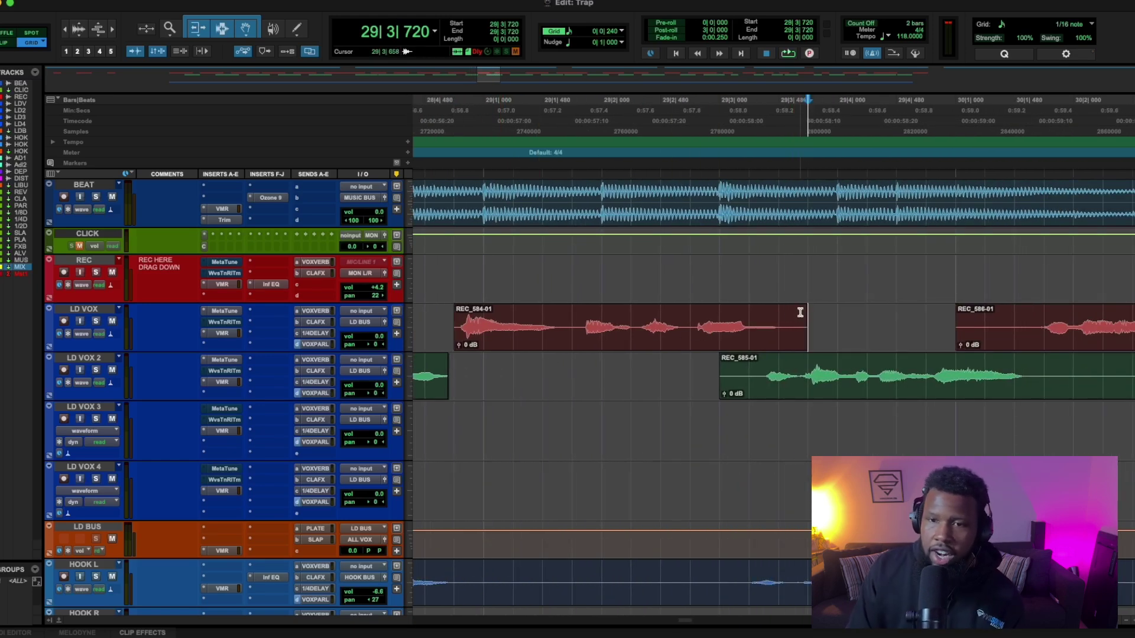
{"action": "left_click", "coordinate": [750, 370]}
{"action": "key", "text": "a"}
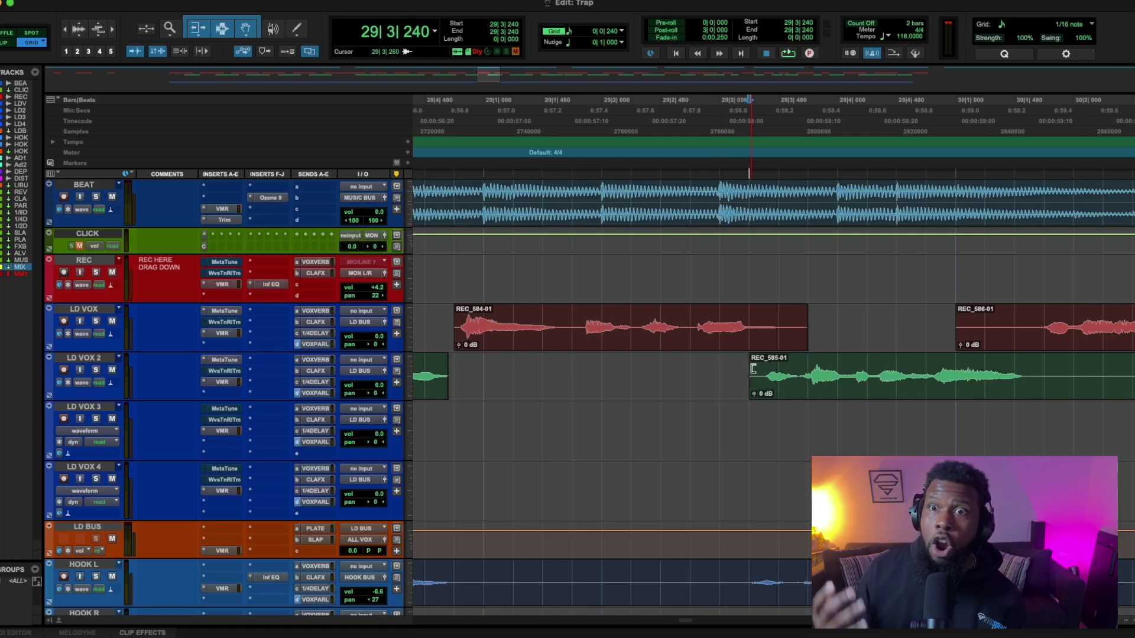
Step: Trim the start of REC_586-01 on LD VOX to 30|1|480 and the end of REC_585-01 on LD VOX 2 to 30|1|720
{"action": "left_click", "coordinate": [1016, 317]}
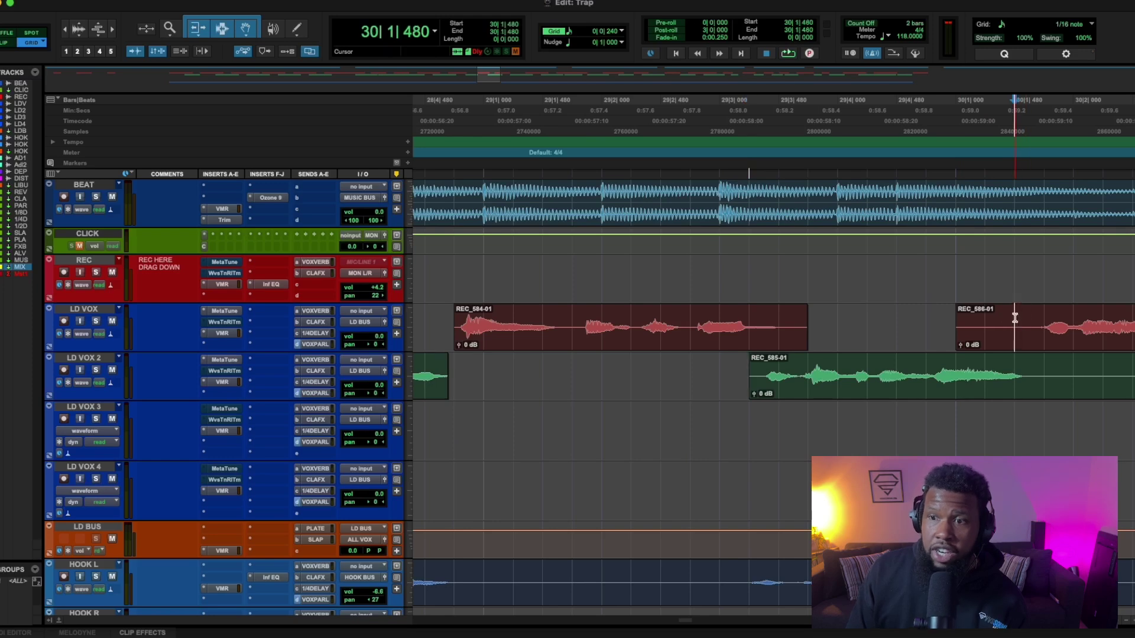
{"action": "key", "text": "a"}
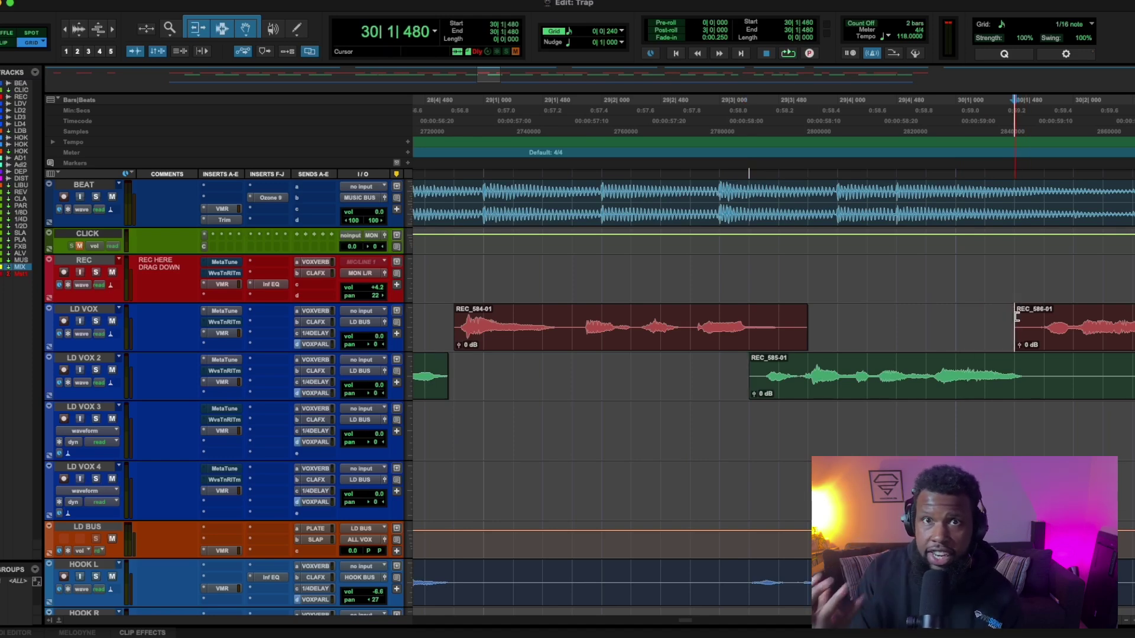
{"action": "scroll", "coordinate": [701, 453], "scroll_direction": "right", "scroll_amount": 5}
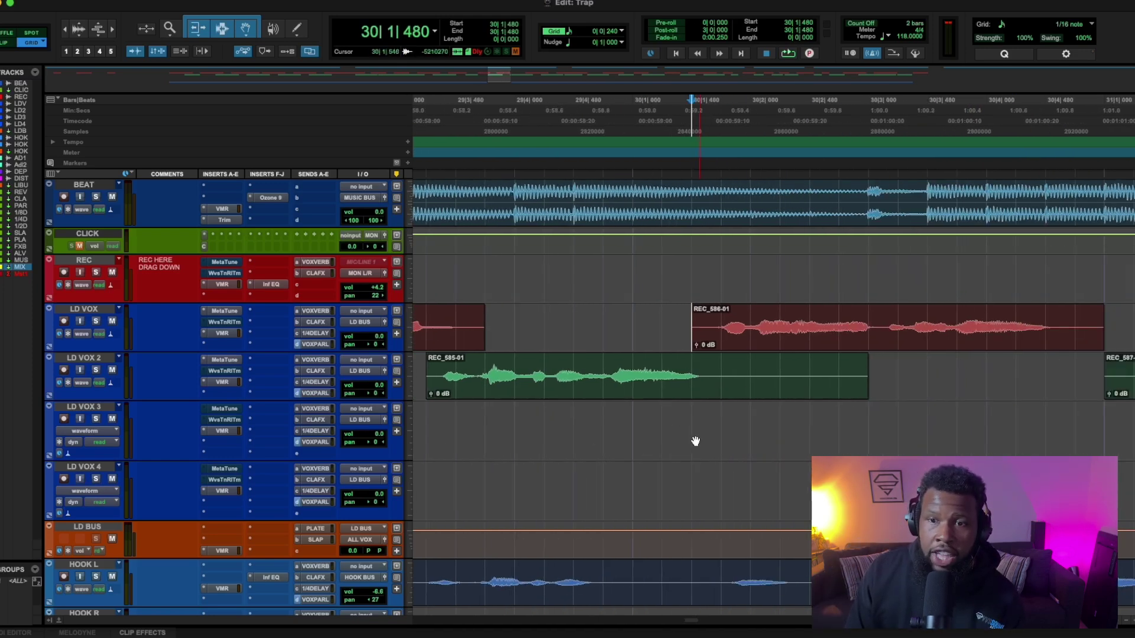
{"action": "left_click", "coordinate": [725, 370]}
{"action": "key", "text": "s"}
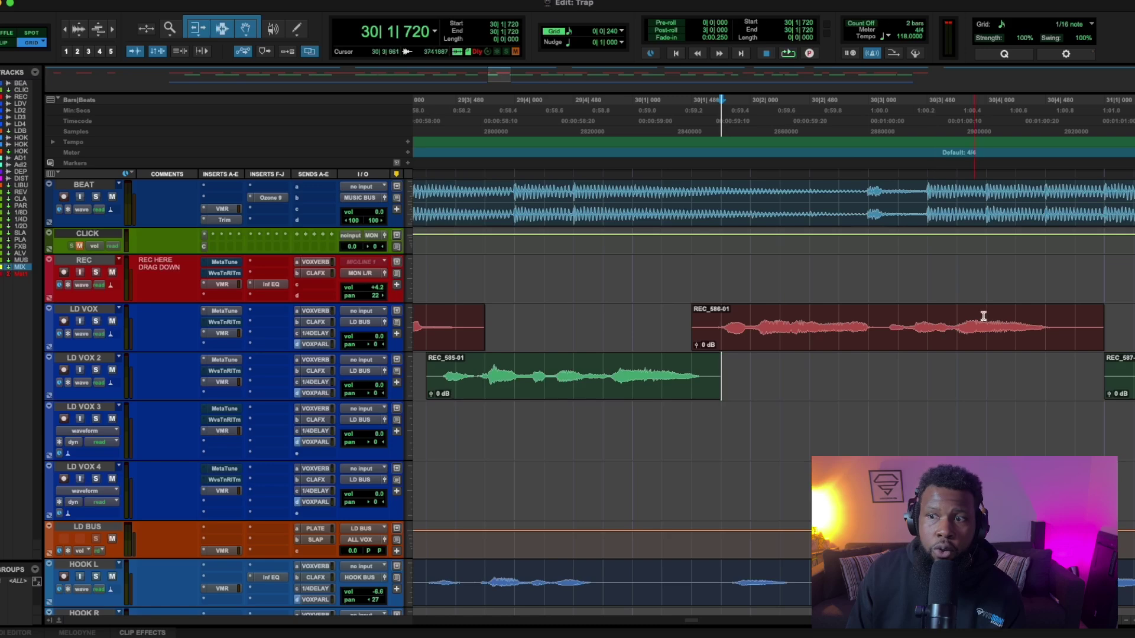
Step: Trim the end of REC_586-01 on LD VOX to 30|4|720 and the start of REC_587-01 on LD VOX 2 to 31|1|720
{"action": "left_click", "coordinate": [1073, 315]}
{"action": "key", "text": "s"}
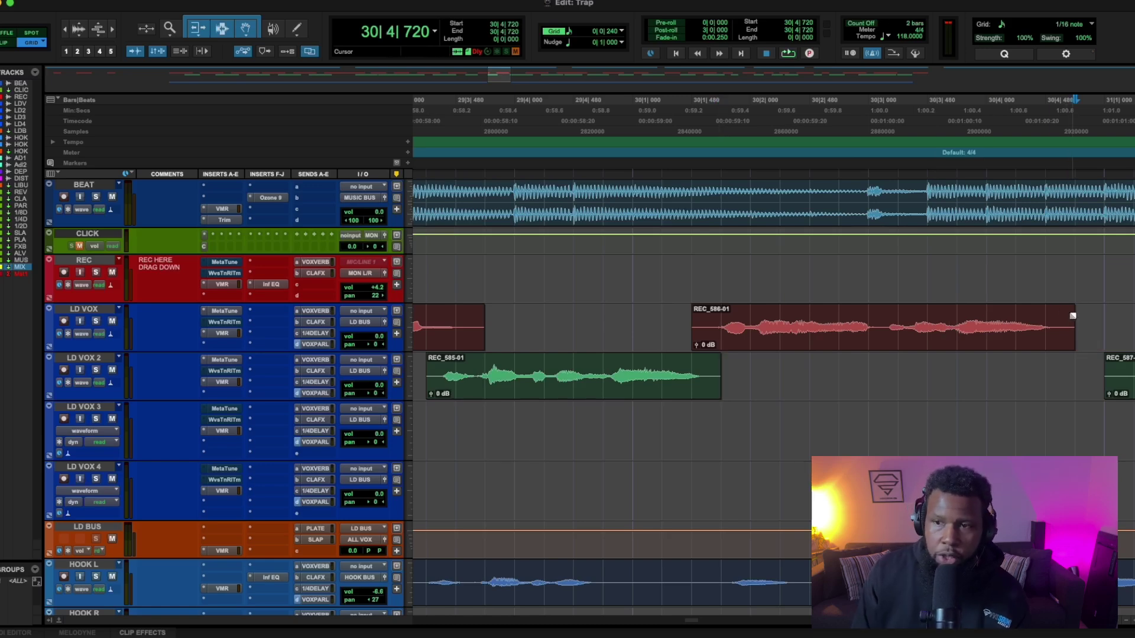
{"action": "scroll", "coordinate": [945, 411], "scroll_direction": "right", "scroll_amount": 5}
{"action": "left_click", "coordinate": [859, 365]}
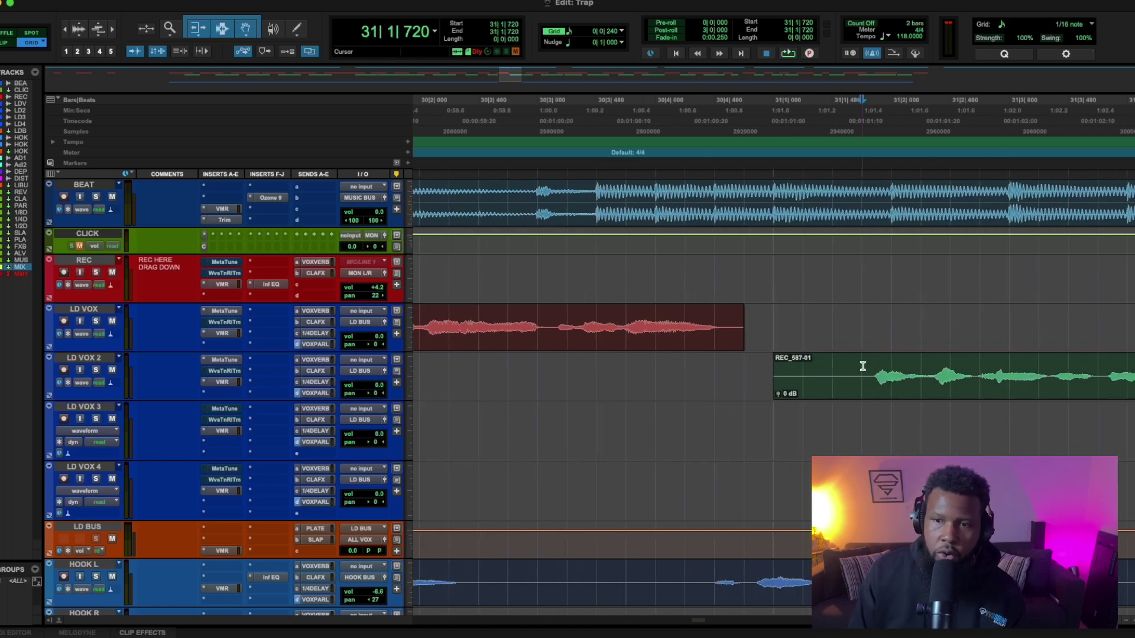
{"action": "left_click", "coordinate": [863, 370], "text": "ctrl"}
Step: Trim the end of REC_587-01 on LD VOX 2 and the start of REC_588-01 on LD VOX, both to 32|1|480
{"action": "scroll", "coordinate": [892, 372], "scroll_direction": "right", "scroll_amount": 3}
{"action": "scroll", "coordinate": [893, 372], "scroll_direction": "right", "scroll_amount": 9}
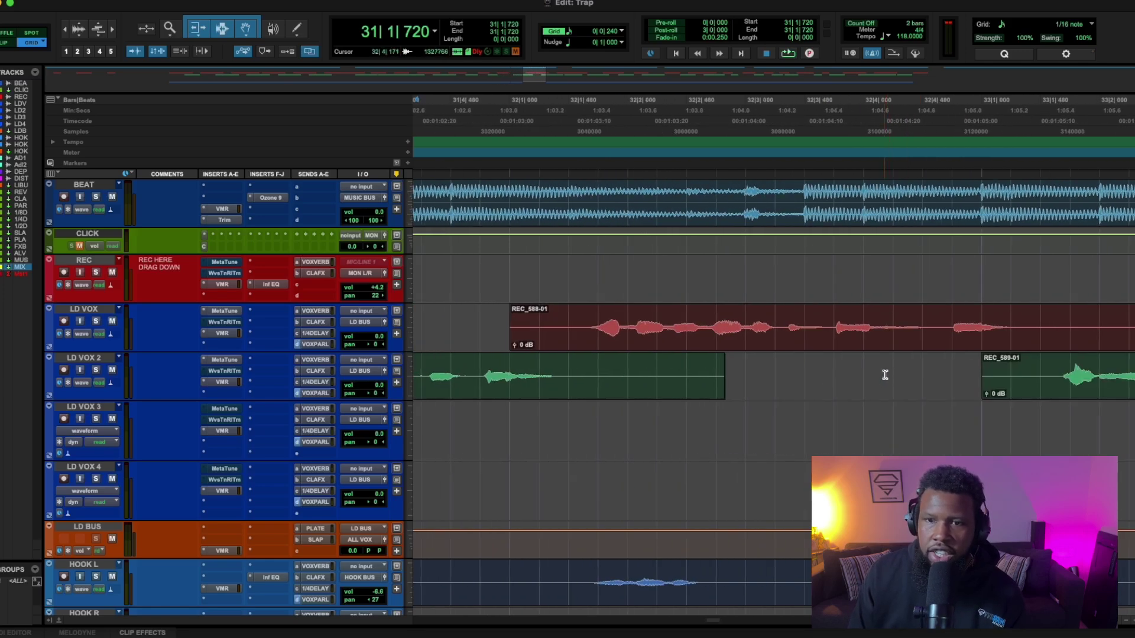
{"action": "scroll", "coordinate": [615, 368], "scroll_direction": "left", "scroll_amount": 1}
{"action": "left_click", "coordinate": [650, 365]}
{"action": "key", "text": "s"}
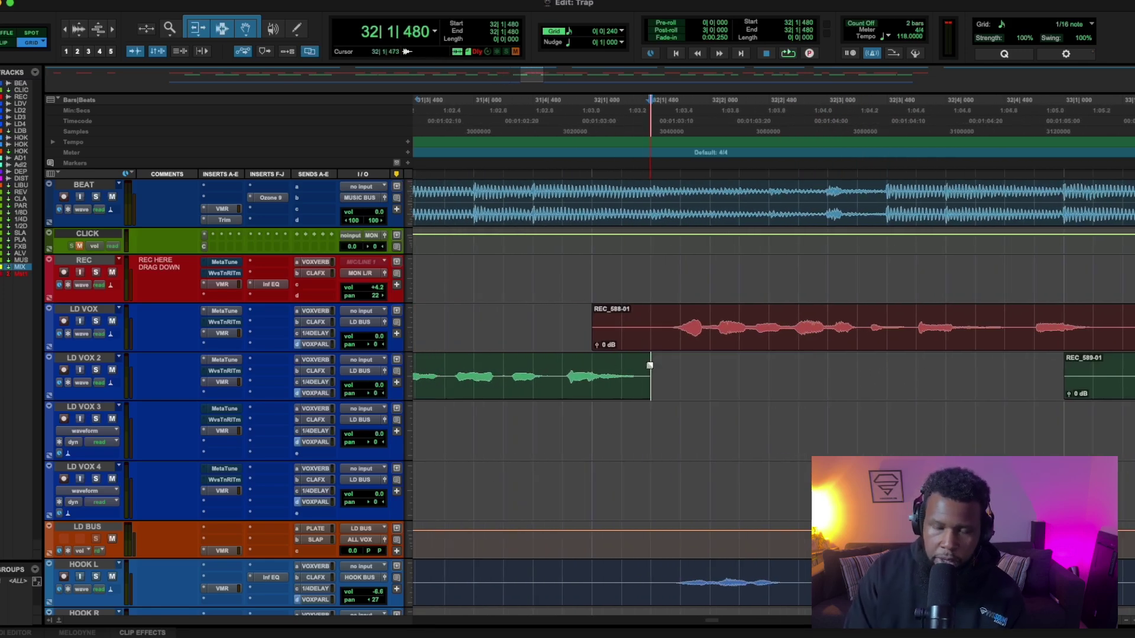
{"action": "left_click", "coordinate": [652, 319]}
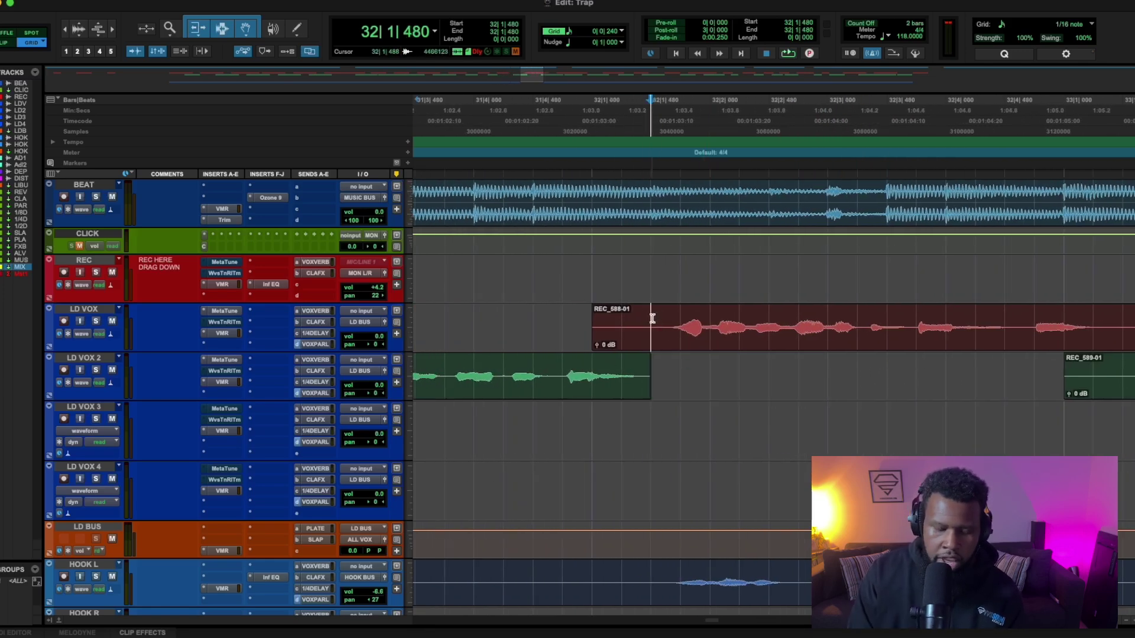
{"action": "left_click", "coordinate": [652, 319], "text": "ctrl"}
Step: Play back the trimmed vocal section from 28|1|000 to check it against the beat
{"action": "key", "text": "r"}
{"action": "key", "text": "r"}
{"action": "key", "text": "r"}
{"action": "scroll", "coordinate": [650, 316], "scroll_direction": "left", "scroll_amount": 5}
{"action": "left_click", "coordinate": [724, 274]}
{"action": "key", "text": "space"}
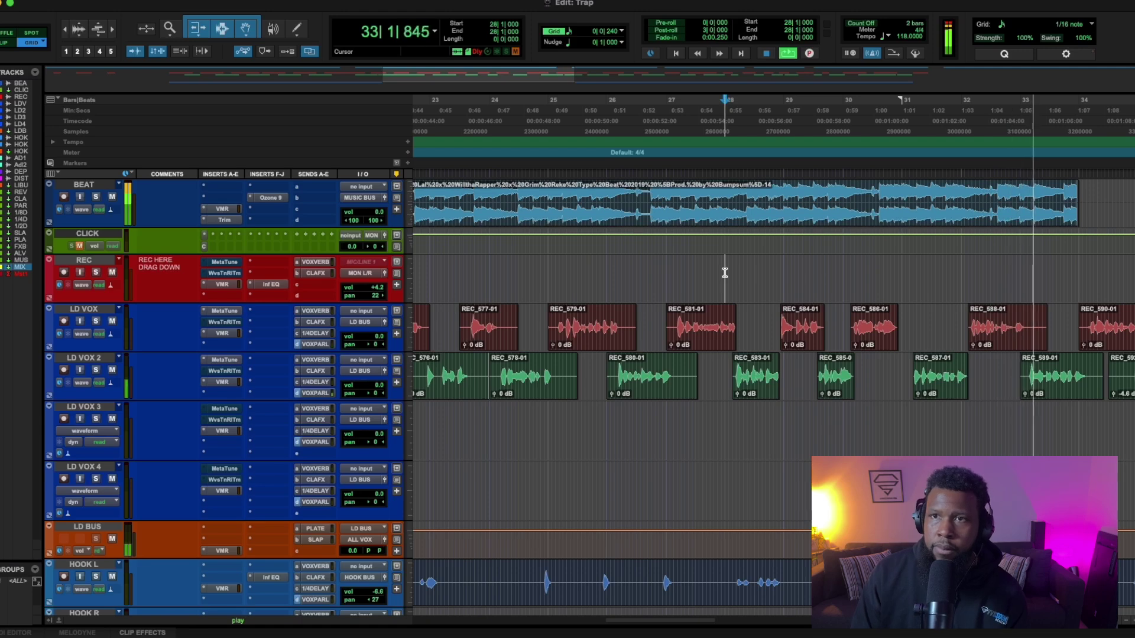
{"action": "key", "text": "space"}
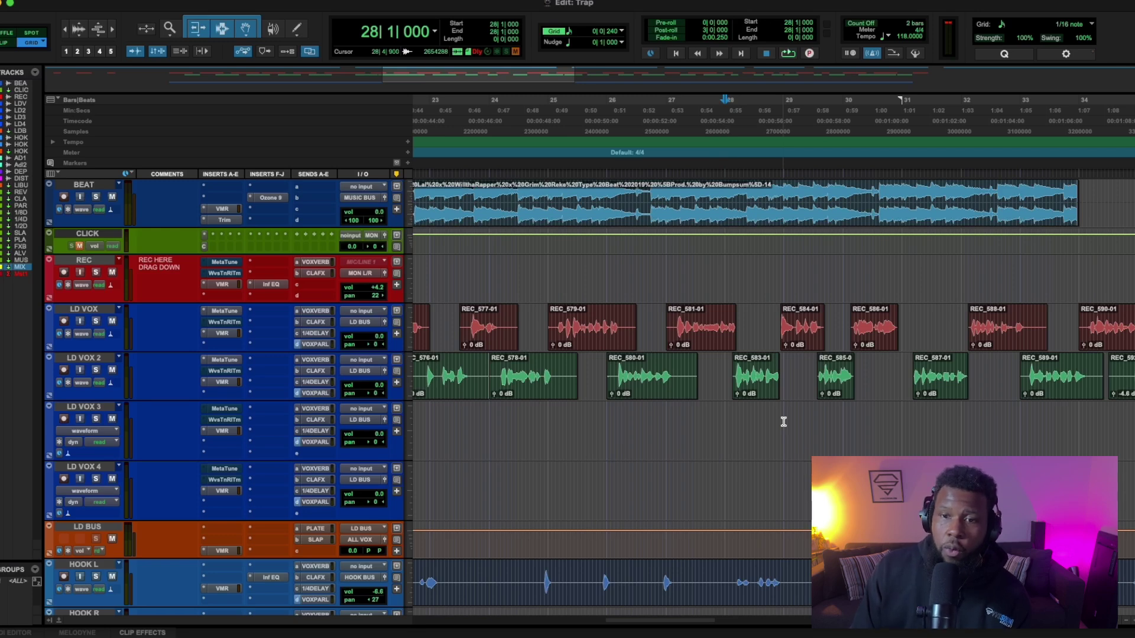
Step: Separate the first word of REC_583-01 on LD VOX 2 into its own clip starting at 28|1|720
{"action": "scroll", "coordinate": [724, 369], "scroll_direction": "up", "scroll_amount": 5}
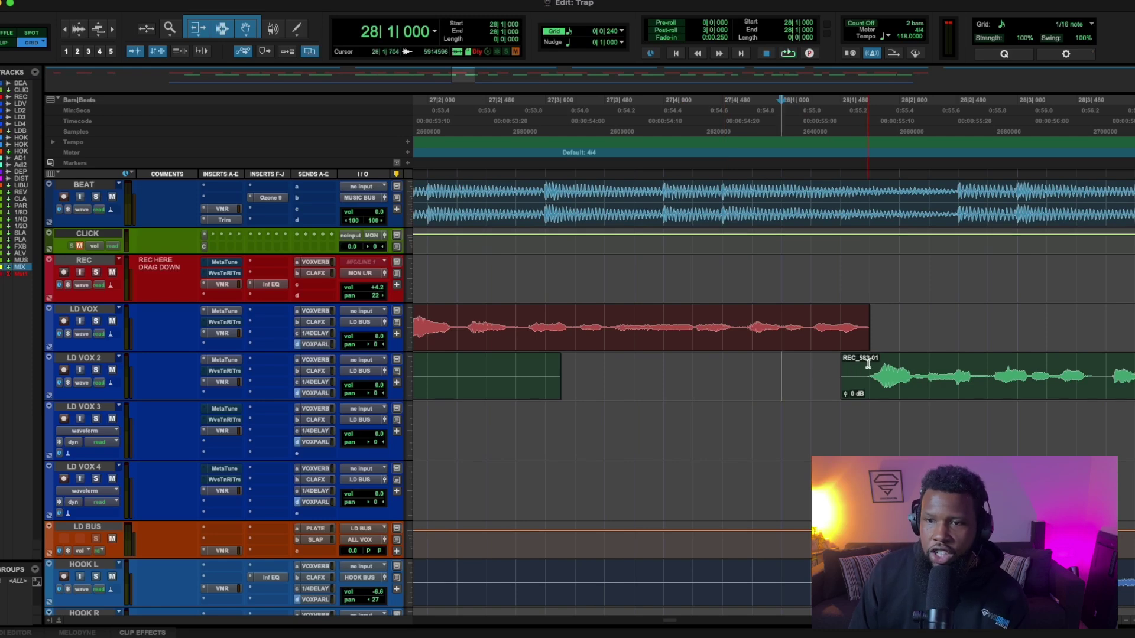
{"action": "left_click_drag", "start_coordinate": [930, 372], "coordinate": [870, 376]}
{"action": "key", "text": "b"}
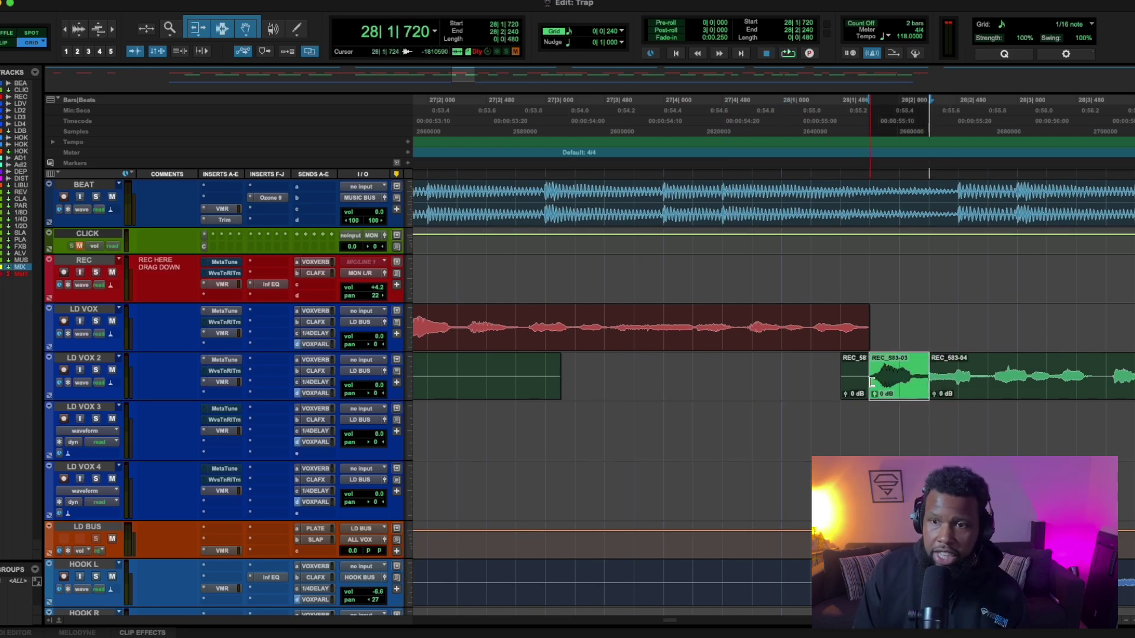
Step: Lower the separated first word's clip gain to -3.8 dB and delete the leftover silent piece before it
{"action": "left_click_drag", "start_coordinate": [870, 400], "coordinate": [871, 395]}
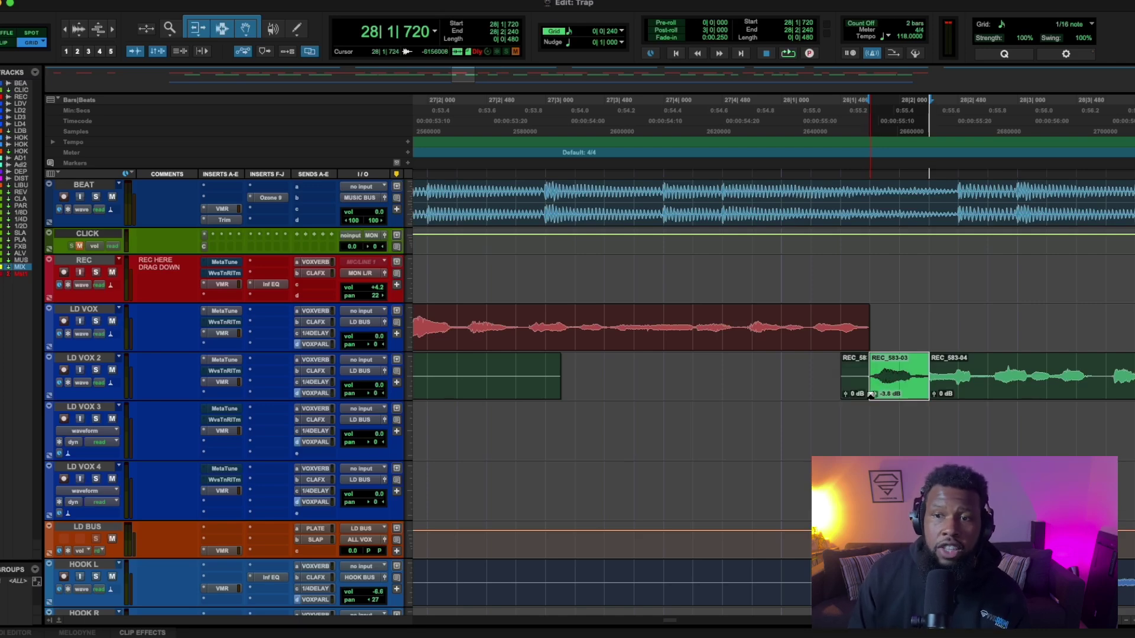
{"action": "left_click", "coordinate": [850, 382]}
{"action": "key", "text": "Delete"}
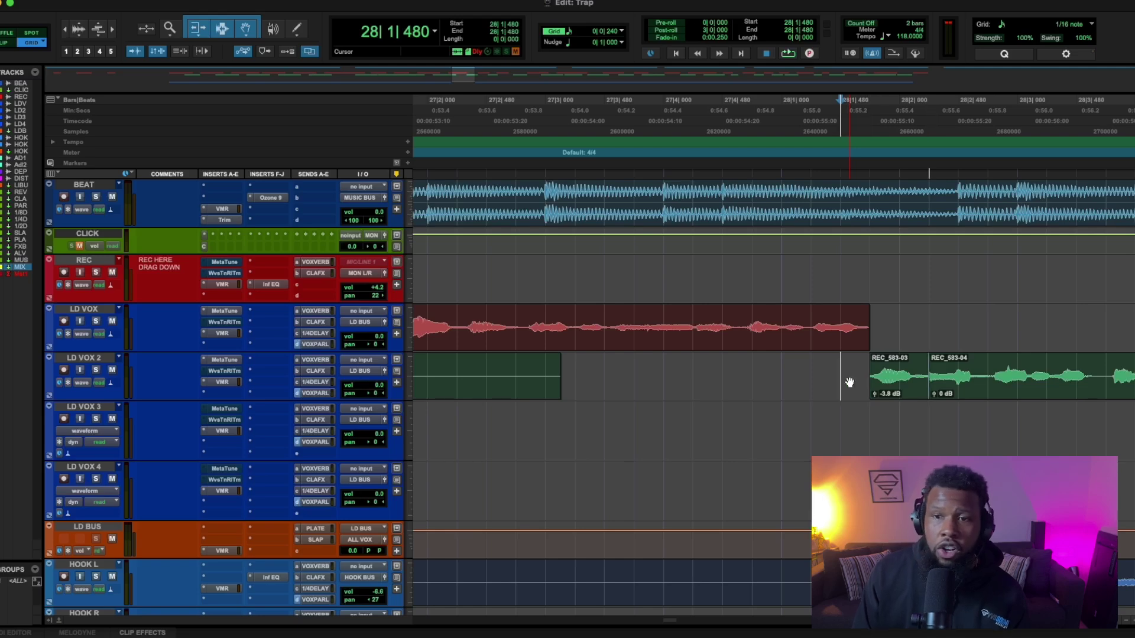
Step: Play back the lead vocals from 27|4|480 to check the level of the first word on LD VOX 2
{"action": "left_click", "coordinate": [715, 366]}
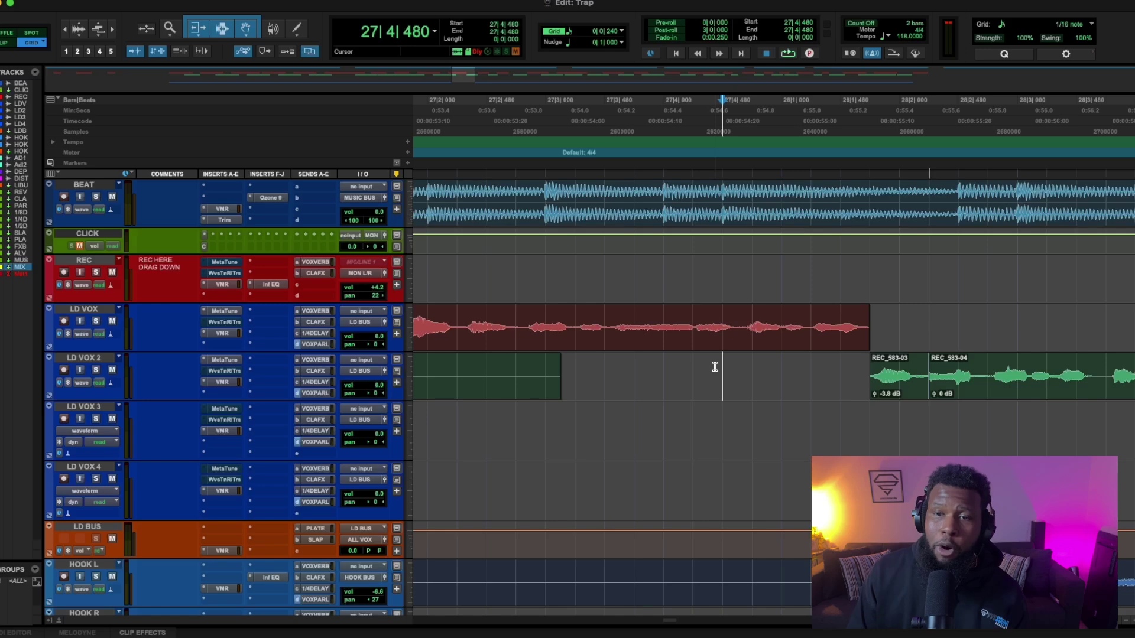
{"action": "key", "text": "space"}
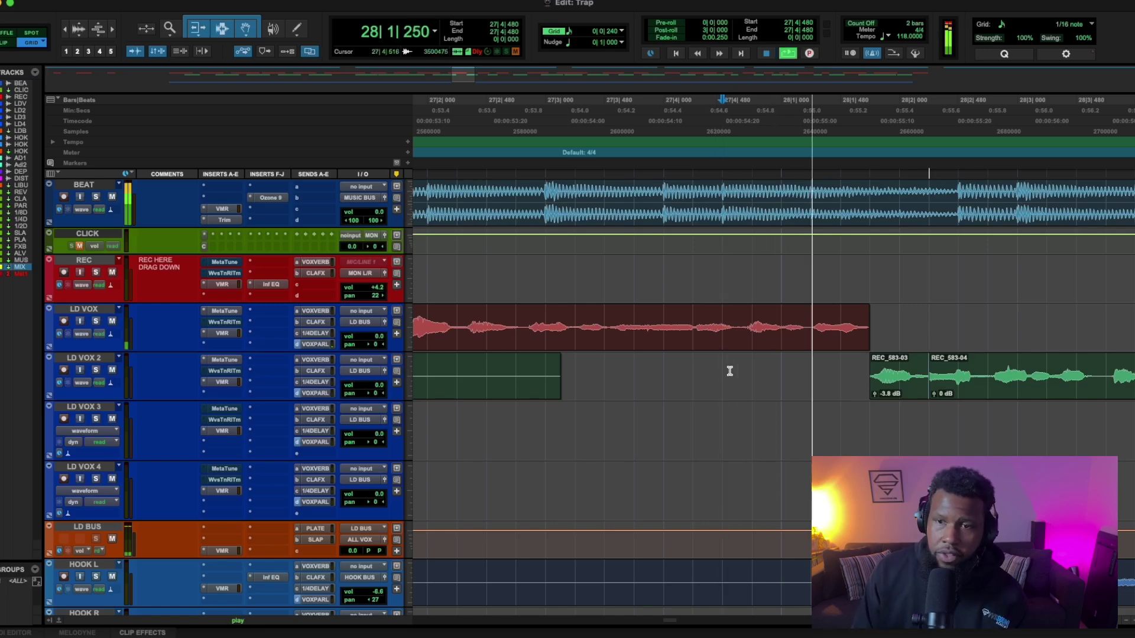
{"action": "key", "text": "space"}
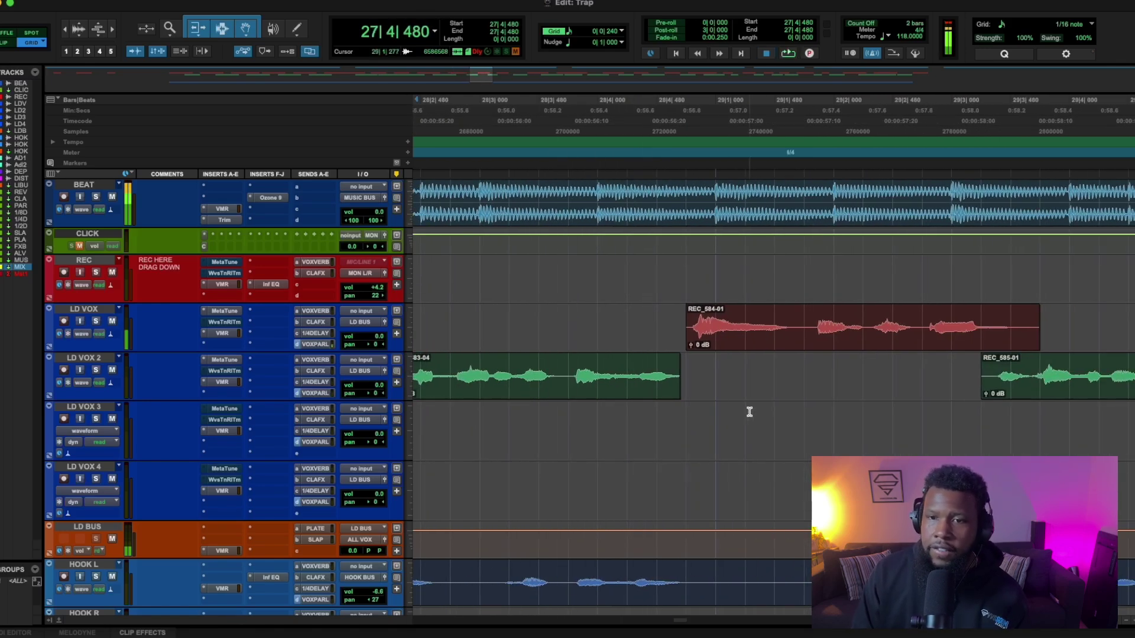
Step: Split REC_584-01 on LD VOX at 29|1|720 and lower the first piece's clip gain to -4.6 dB
{"action": "left_click", "coordinate": [803, 322]}
{"action": "key", "text": "super+e"}
{"action": "left_click_drag", "start_coordinate": [690, 345], "coordinate": [691, 350]}
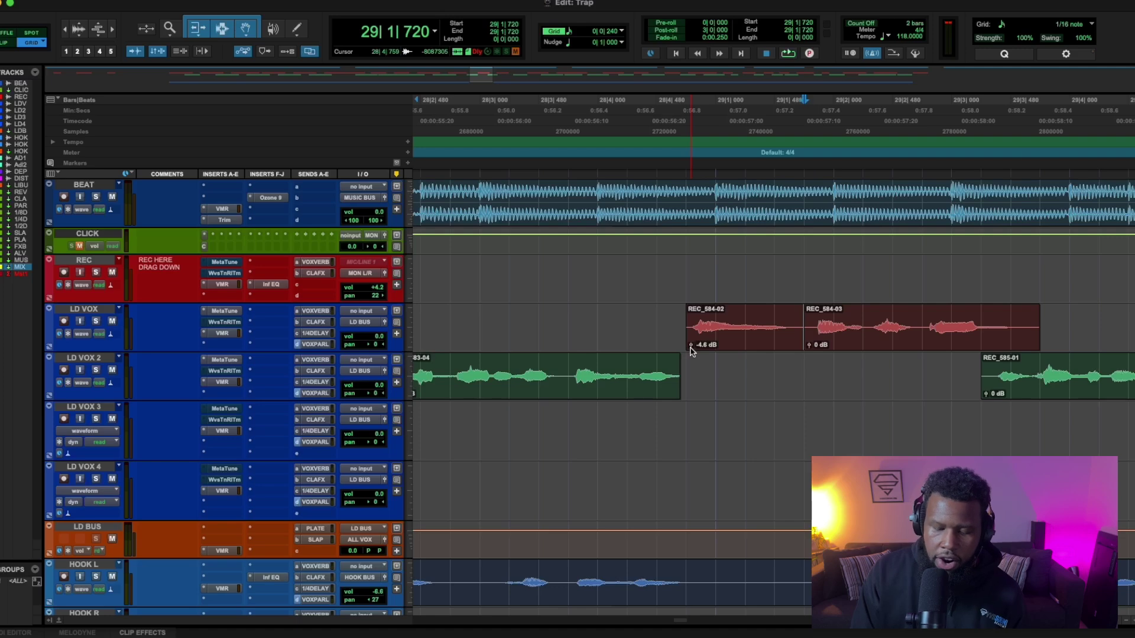
Step: Lower the clip gain of REC_585-01 on LD VOX 2 and REC_586-01 on LD VOX to -1.8 dB each
{"action": "key", "text": "super+bracketleft"}
{"action": "scroll", "coordinate": [890, 444], "scroll_direction": "right", "scroll_amount": 2}
{"action": "scroll", "coordinate": [875, 432], "scroll_direction": "right", "scroll_amount": 1}
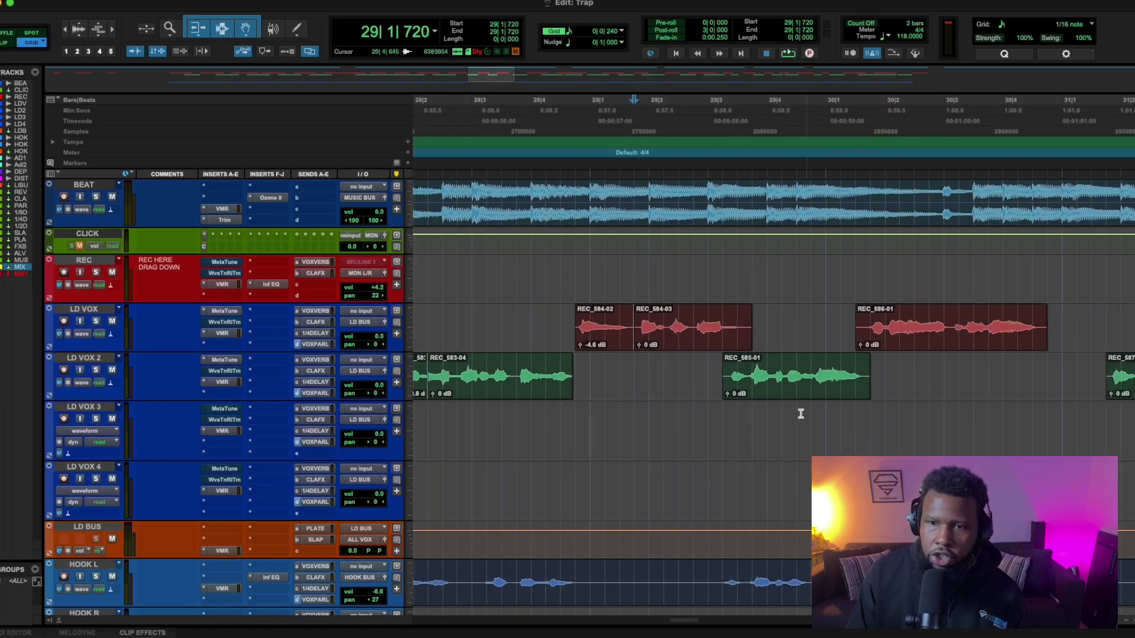
{"action": "left_click_drag", "start_coordinate": [730, 395], "coordinate": [728, 406]}
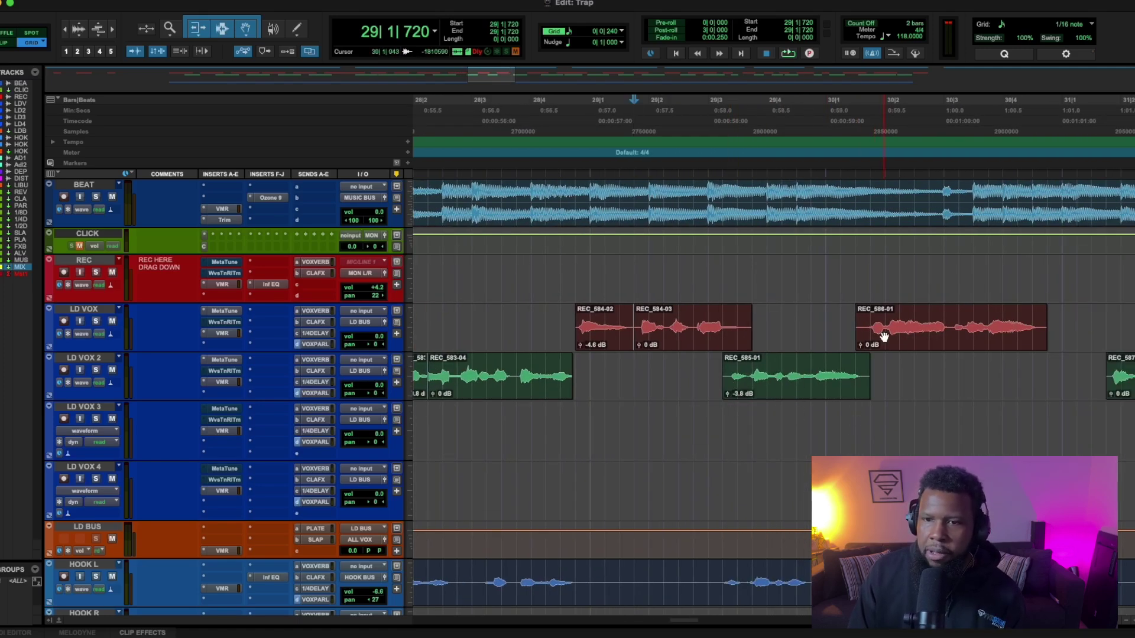
{"action": "left_click_drag", "start_coordinate": [861, 347], "coordinate": [858, 346]}
{"action": "left_click_drag", "start_coordinate": [727, 394], "coordinate": [727, 395]}
{"action": "scroll", "coordinate": [745, 408], "scroll_direction": "right", "scroll_amount": 6}
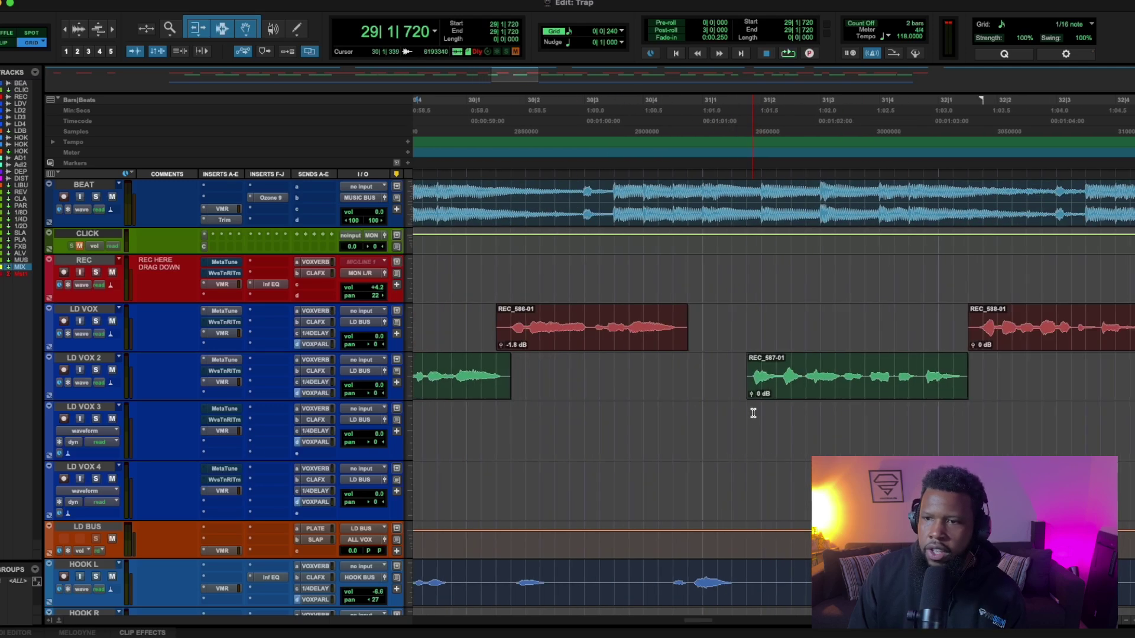
Step: Separate the opening words of REC_587-01 on LD VOX 2 at 31|2|720 and lower their clip gain to -1.8 dB
{"action": "left_click_drag", "start_coordinate": [645, 365], "coordinate": [590, 373]}
{"action": "key", "text": "b"}
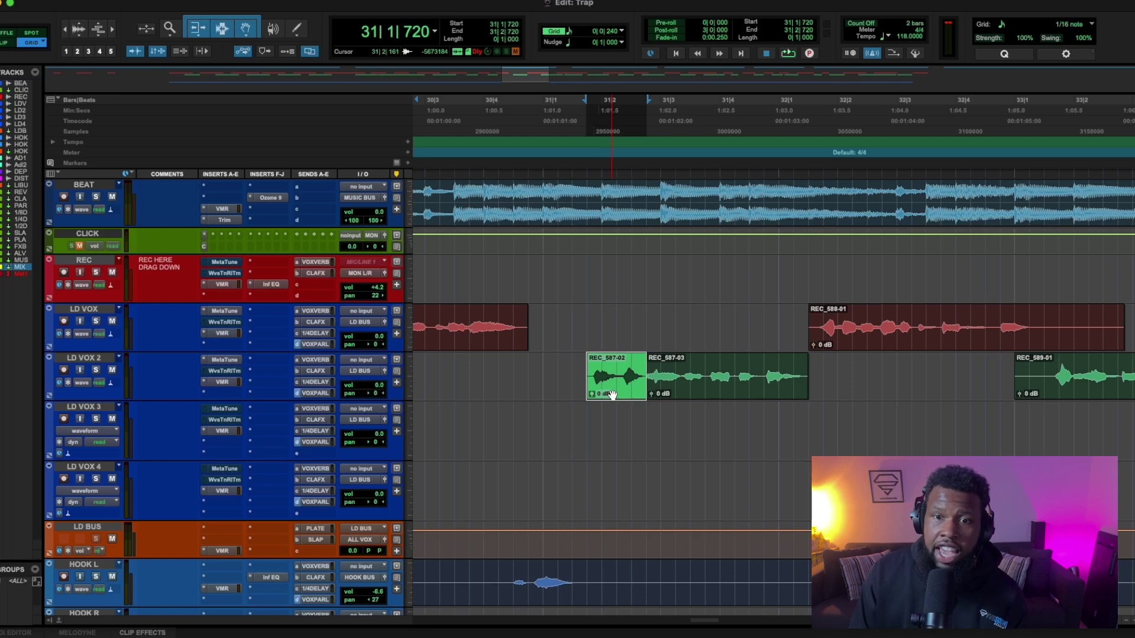
{"action": "left_click", "coordinate": [586, 431]}
{"action": "left_click", "coordinate": [658, 391]}
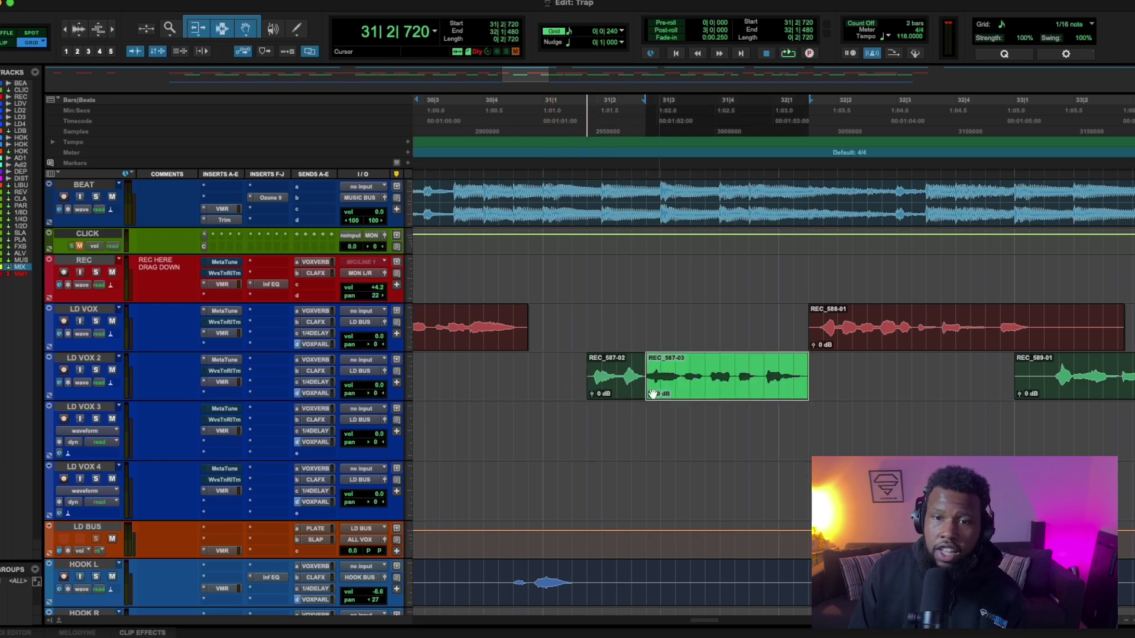
{"action": "left_click", "coordinate": [614, 389]}
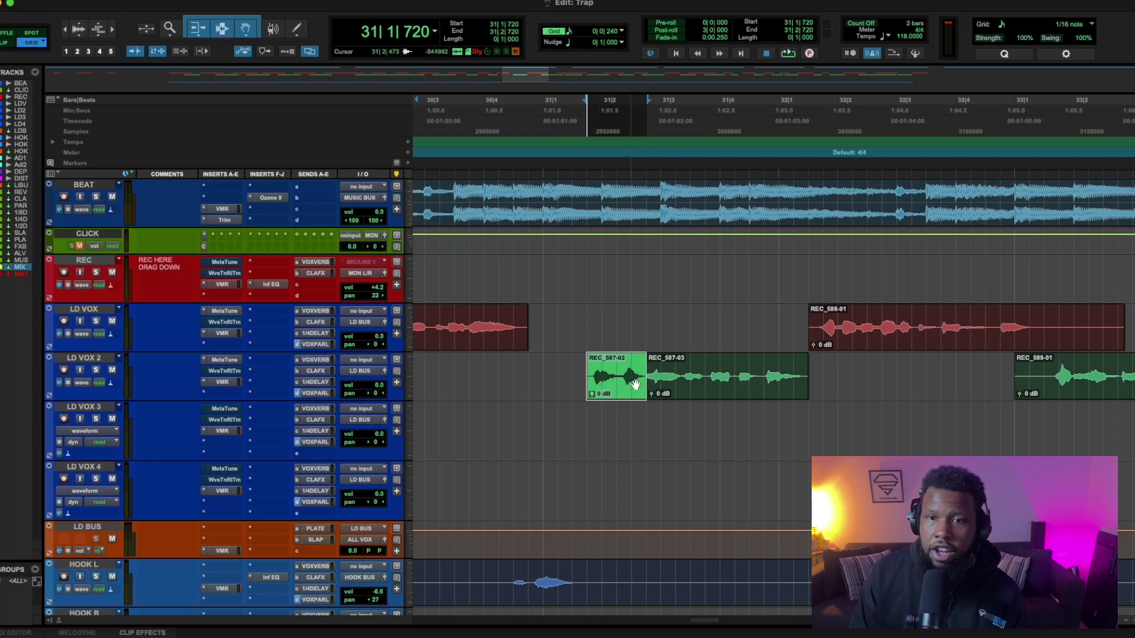
{"action": "left_click_drag", "start_coordinate": [591, 396], "coordinate": [591, 391]}
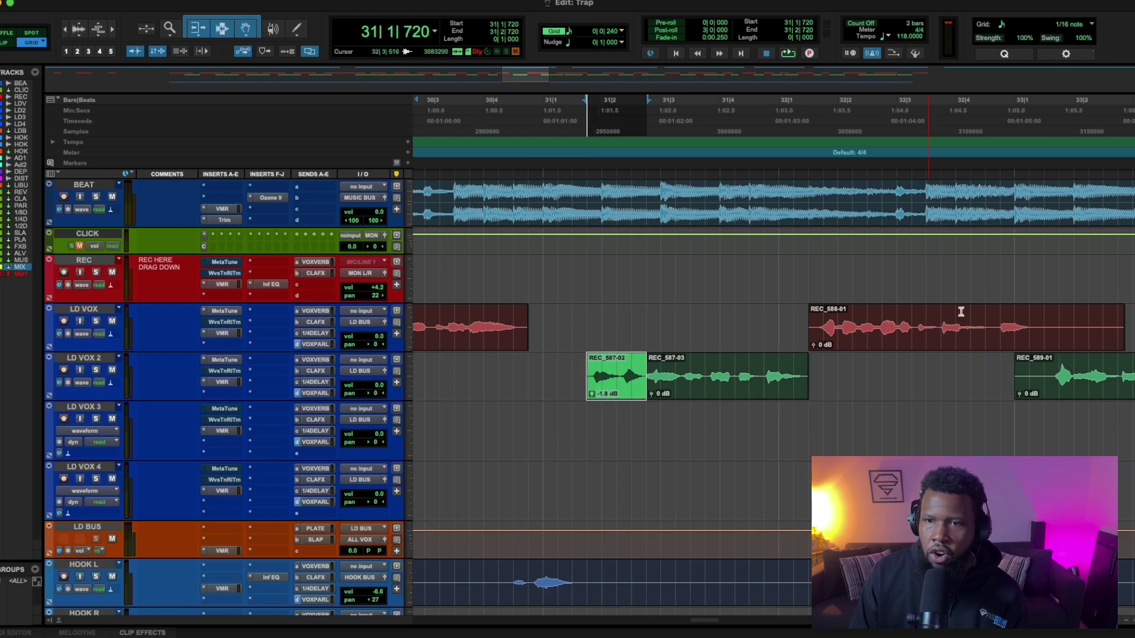
{"action": "left_click_drag", "start_coordinate": [861, 320], "coordinate": [816, 330]}
{"action": "key", "text": "super+e"}
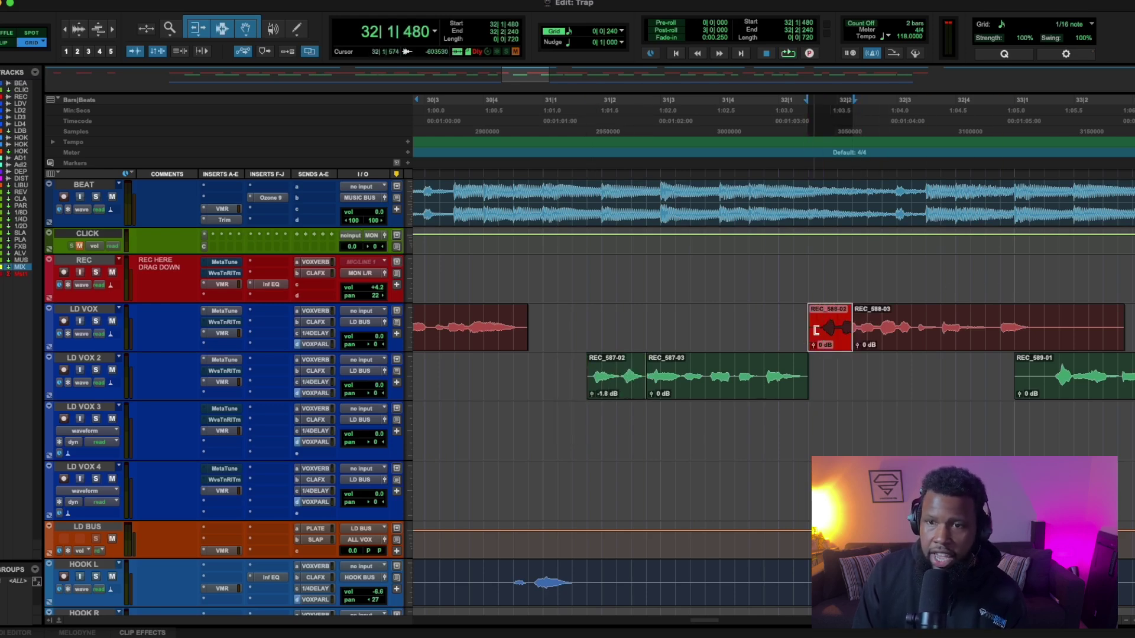
{"action": "key", "text": "super+z"}
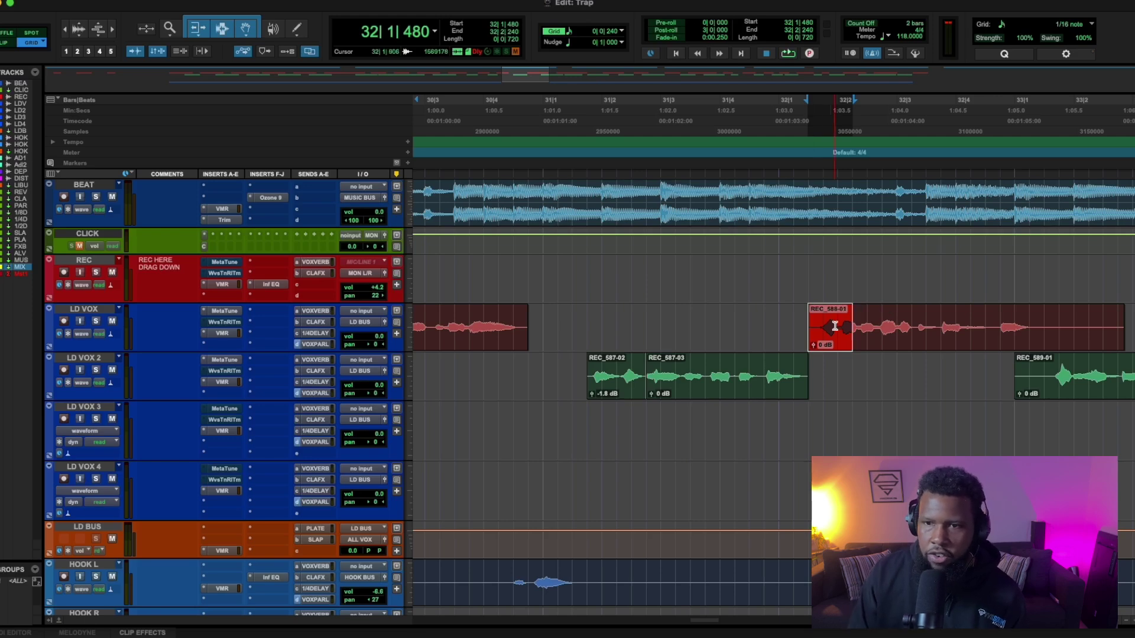
Step: Split REC_588-01 on LD VOX at 32|2|000 and lower the clip gain of its first piece
{"action": "left_click", "coordinate": [837, 324]}
{"action": "key", "text": "super+e"}
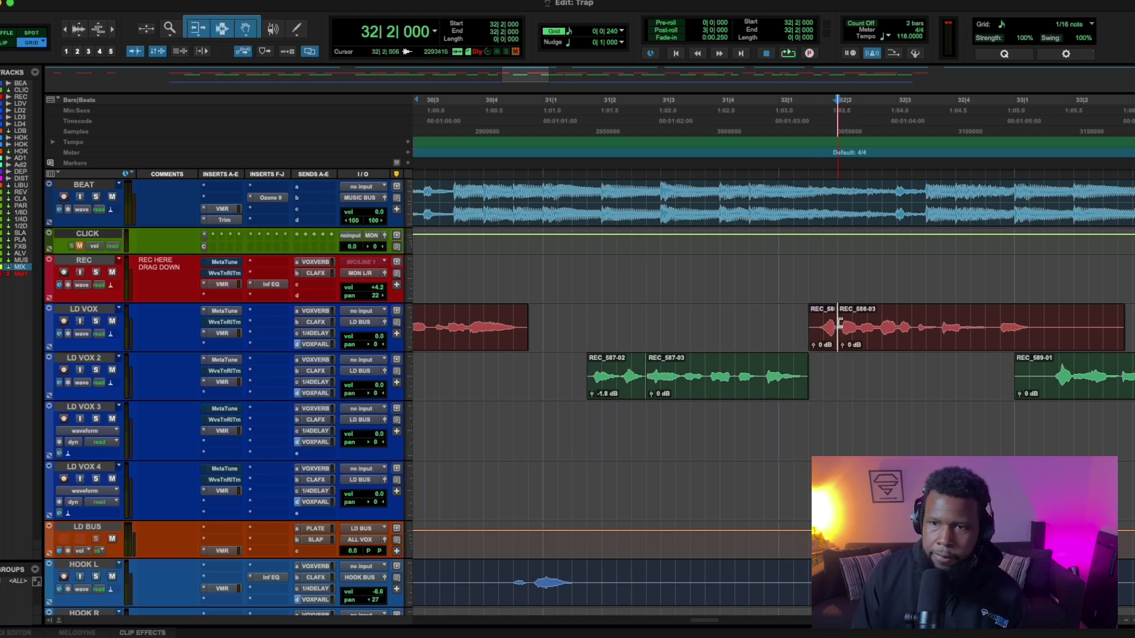
{"action": "left_click_drag", "start_coordinate": [814, 344], "coordinate": [833, 375]}
Step: Separate the loud word at 33|1|480 in REC_589-01 on LD VOX 2 and lower its clip gain
{"action": "scroll", "coordinate": [822, 354], "scroll_direction": "right", "scroll_amount": 5}
{"action": "left_click", "coordinate": [863, 369]}
{"action": "key", "text": "b"}
{"action": "left_click_drag", "start_coordinate": [843, 396], "coordinate": [842, 398]}
Step: Play back the lead vocals from 28|1|000 to check the evened-out clip levels against the beat
{"action": "scroll", "coordinate": [842, 399], "scroll_direction": "down", "scroll_amount": 3}
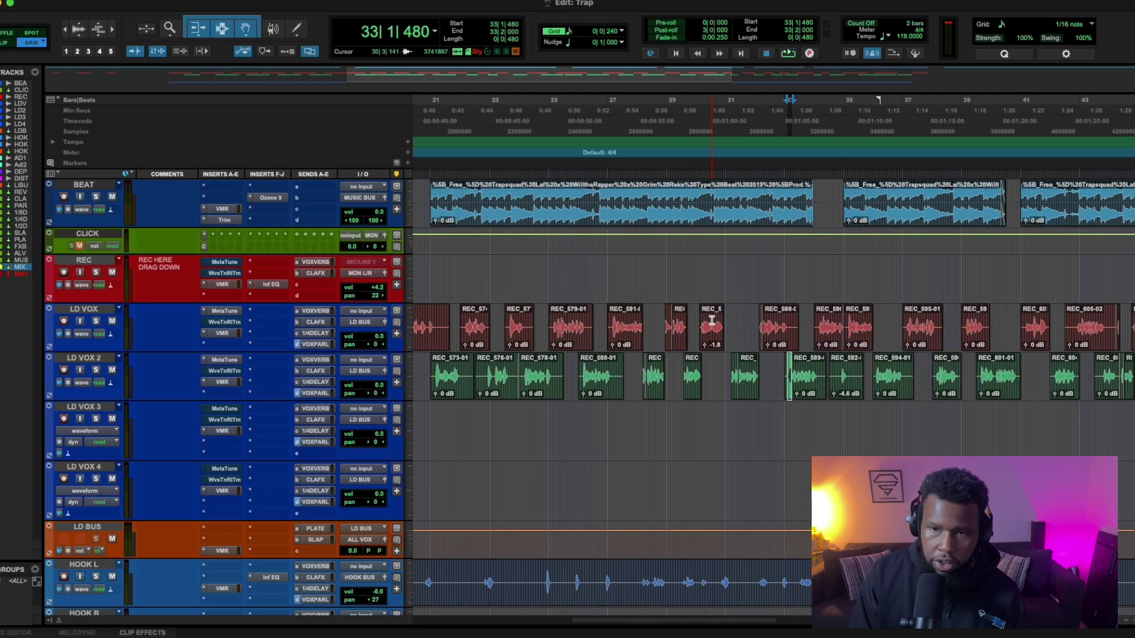
{"action": "scroll", "coordinate": [711, 320], "scroll_direction": "up", "scroll_amount": 2}
{"action": "scroll", "coordinate": [559, 263], "scroll_direction": "left", "scroll_amount": 2}
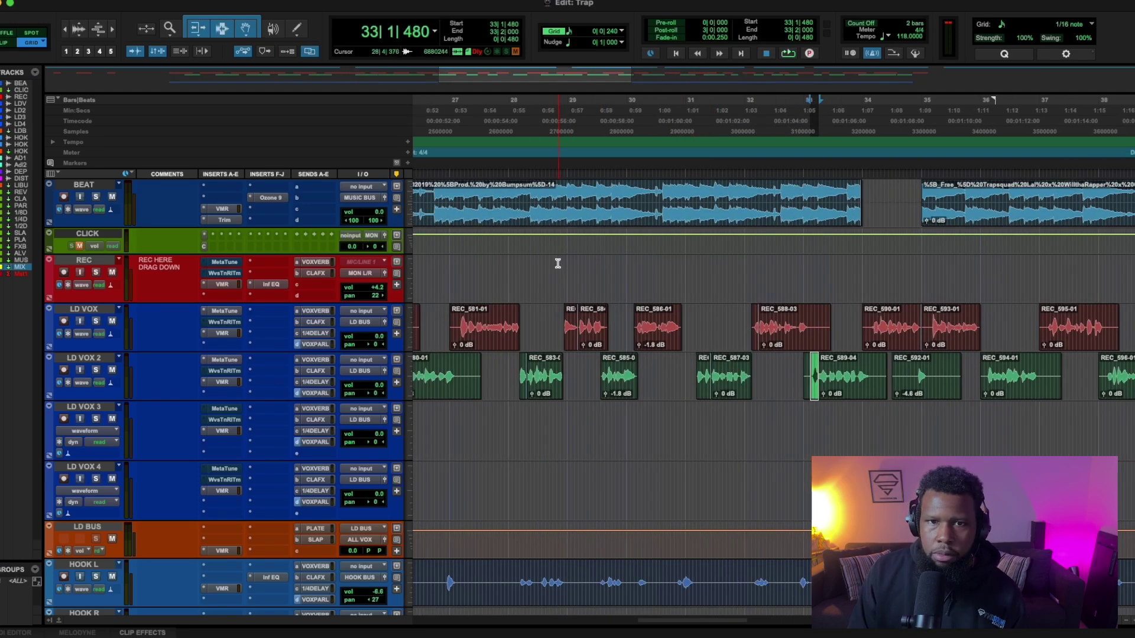
{"action": "left_click", "coordinate": [511, 271]}
{"action": "key", "text": "space"}
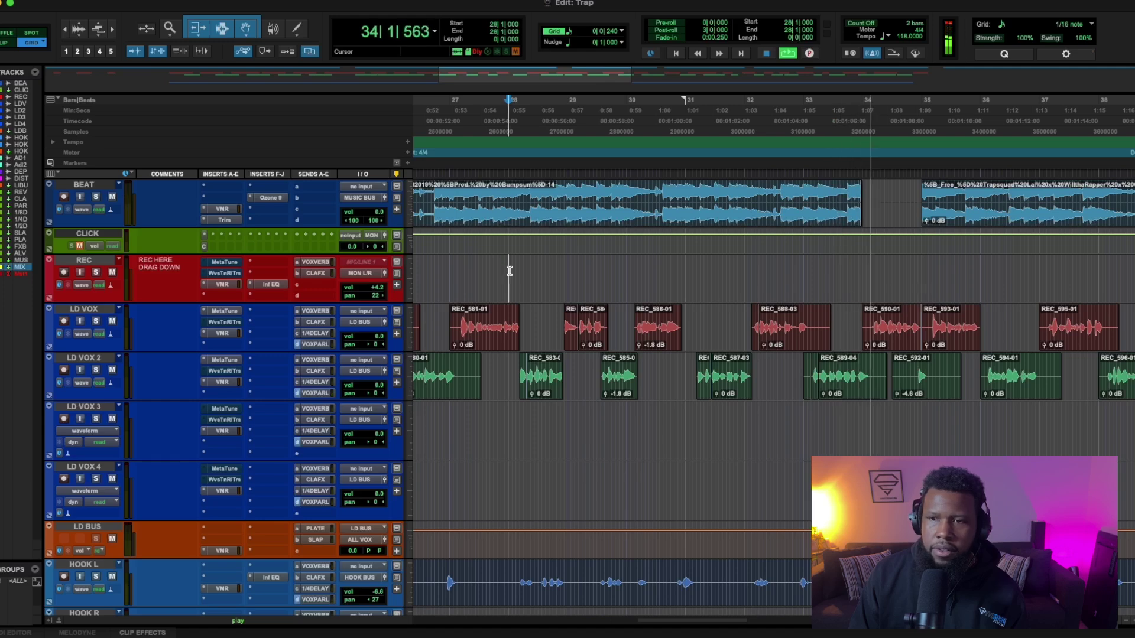
{"action": "key", "text": "space"}
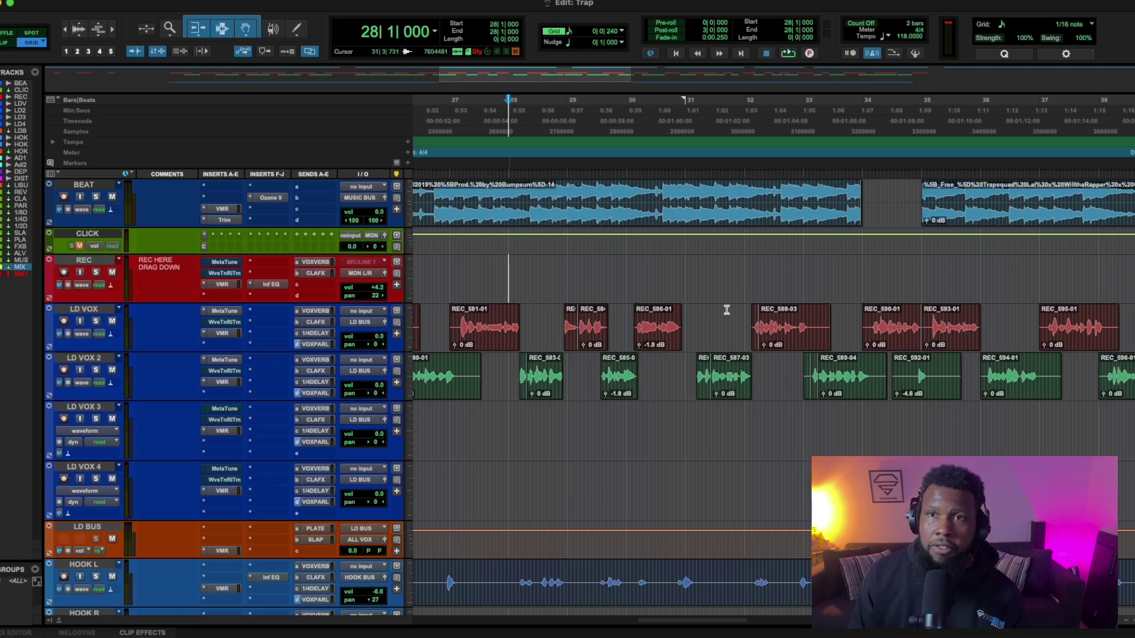
Step: Move the HOOK L recording to the ADLIB 1 track and load the PHONE preset in that track's Infinity EQ
{"action": "scroll", "coordinate": [585, 369], "scroll_direction": "down", "scroll_amount": 10}
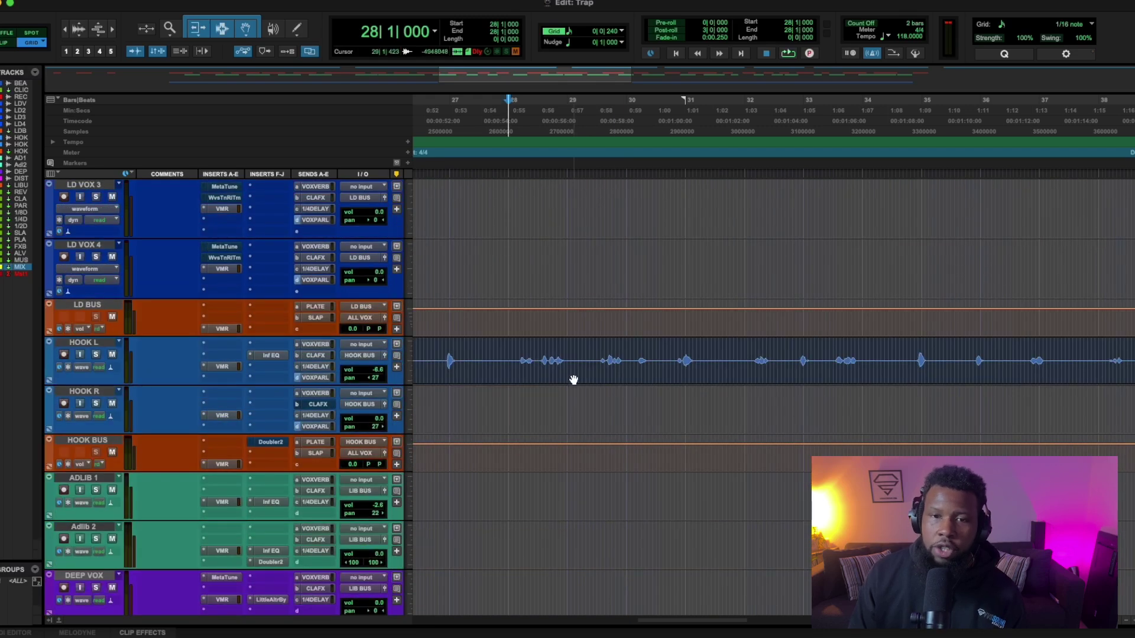
{"action": "left_click_drag", "start_coordinate": [575, 383], "coordinate": [563, 482]}
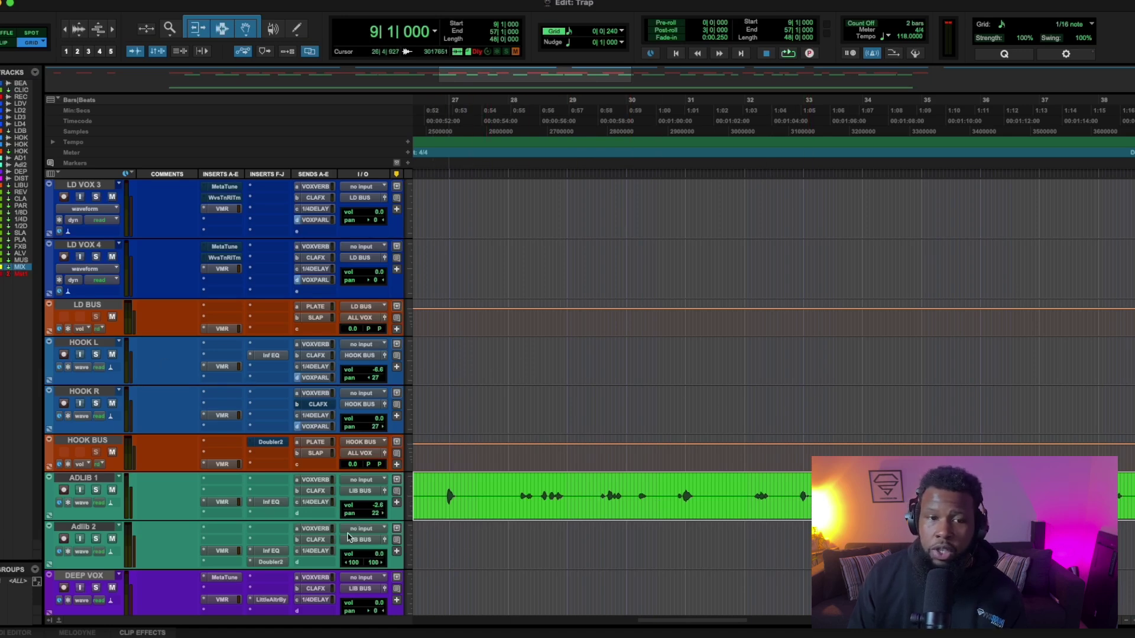
{"action": "left_click_drag", "start_coordinate": [269, 502], "coordinate": [275, 511]}
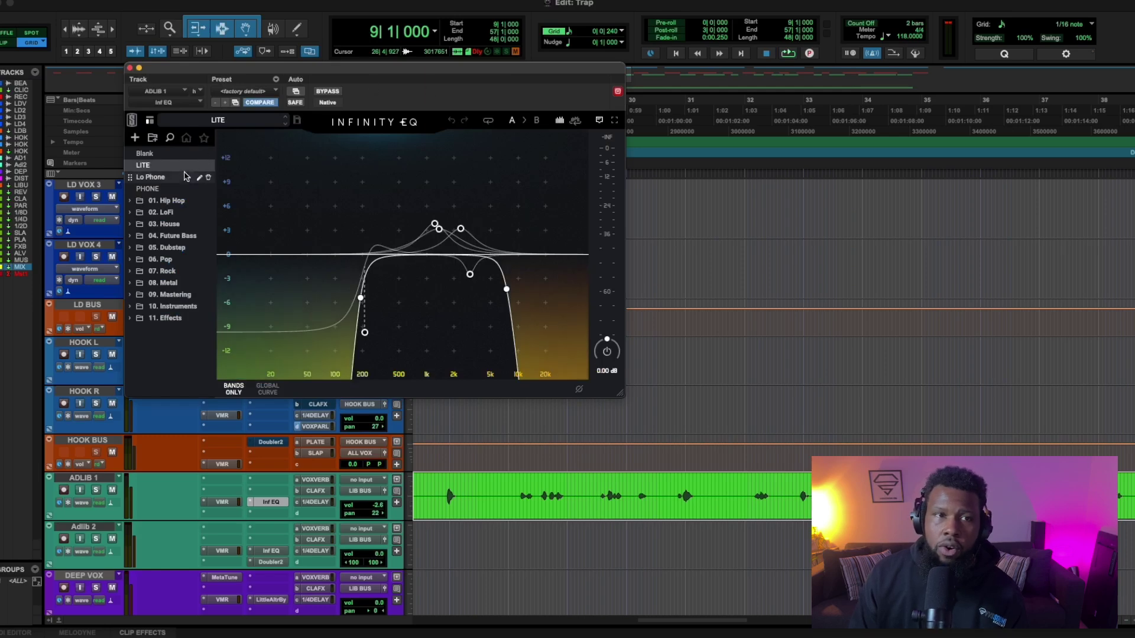
{"action": "left_click", "coordinate": [154, 188]}
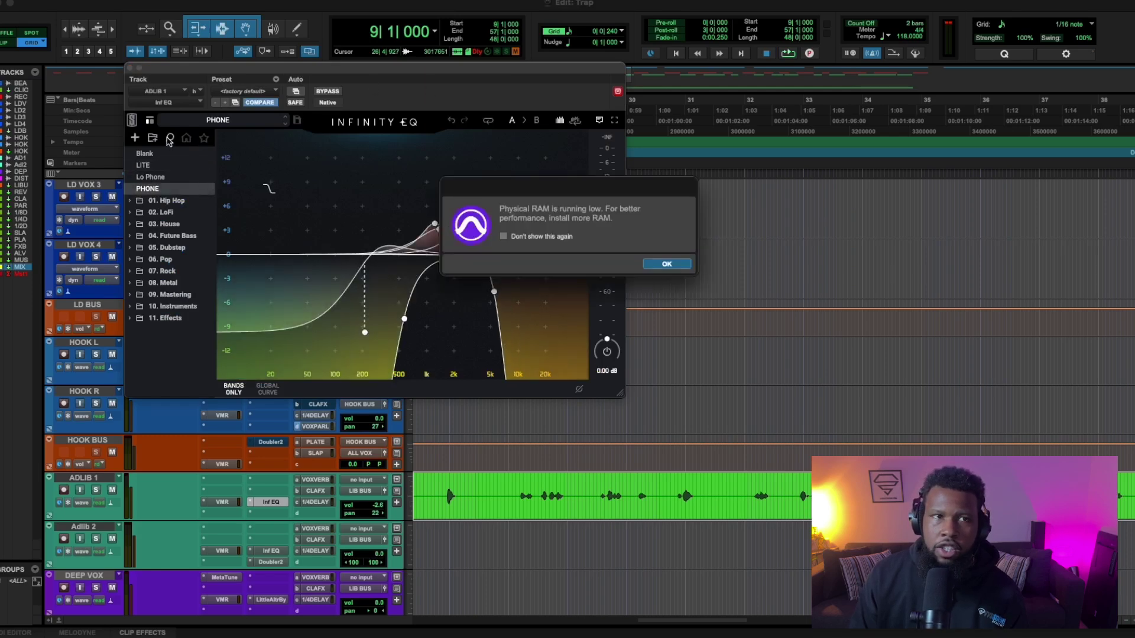
{"action": "left_click", "coordinate": [665, 264]}
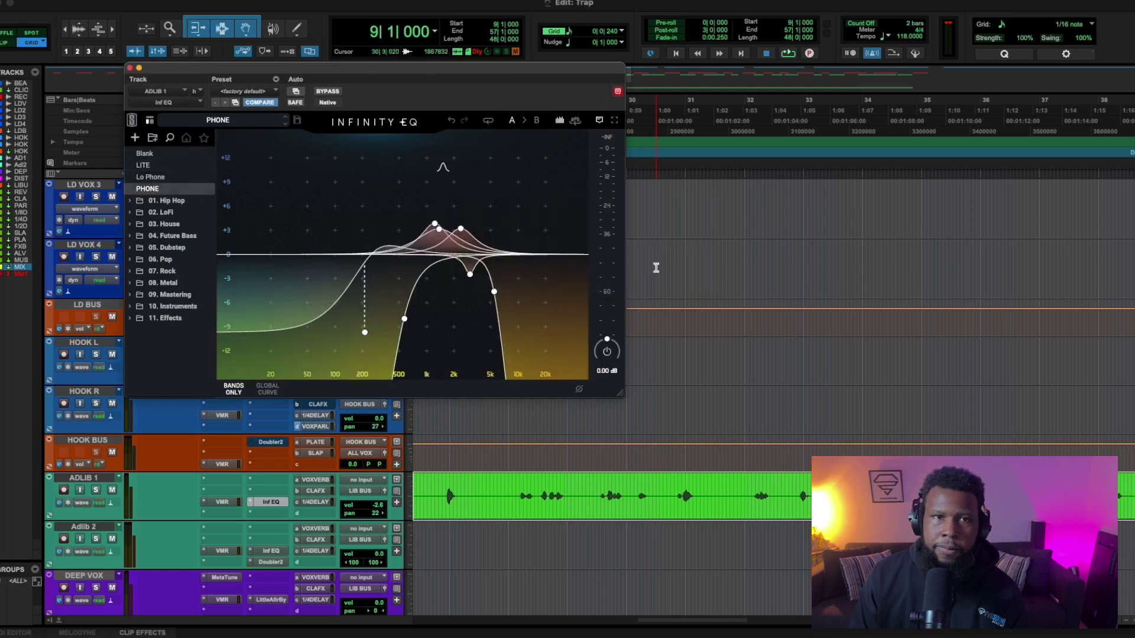
{"action": "left_click", "coordinate": [131, 69]}
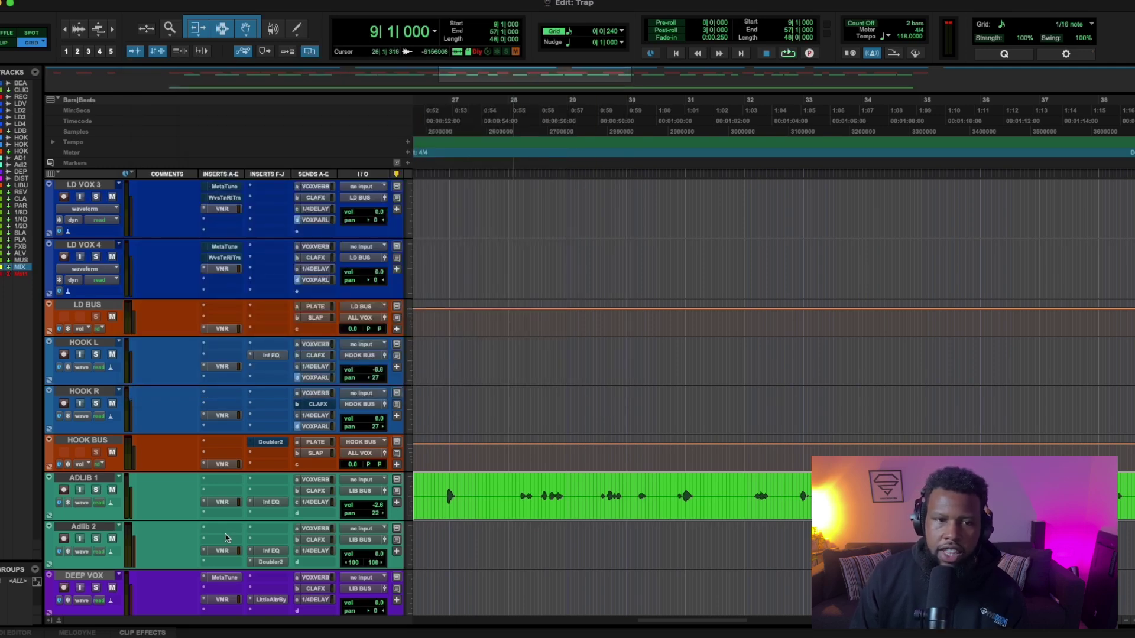
Step: Duplicate the ADLIB 1 track once with inserts, sends, markers and group assignments, excluding playlists and automation
{"action": "left_click", "coordinate": [83, 478]}
{"action": "right_click", "coordinate": [93, 476]}
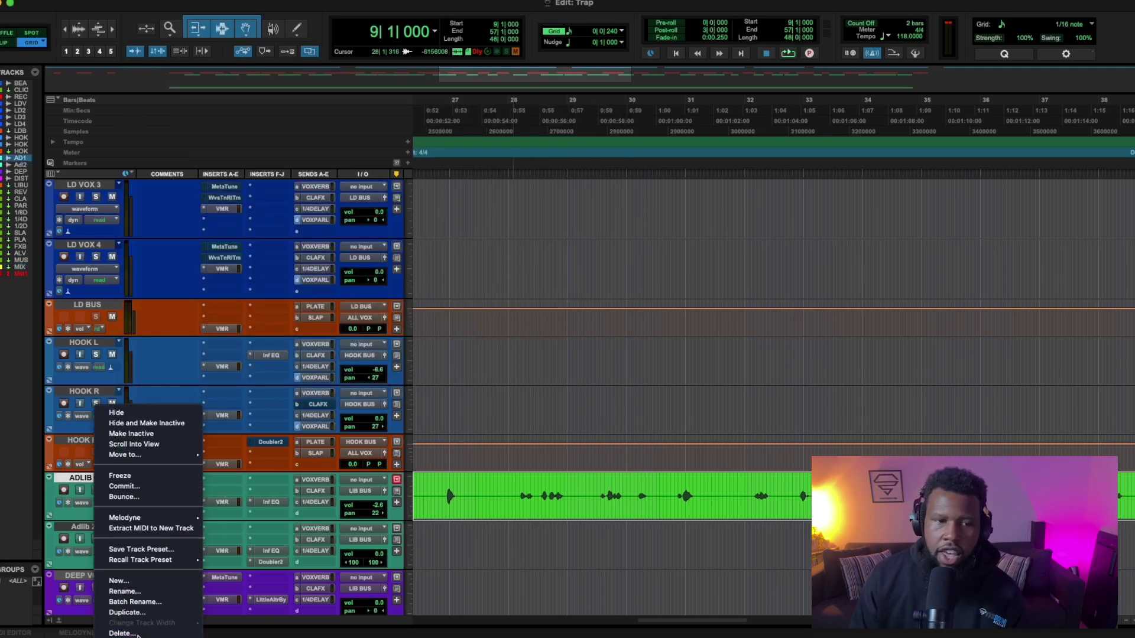
{"action": "left_click", "coordinate": [138, 613]}
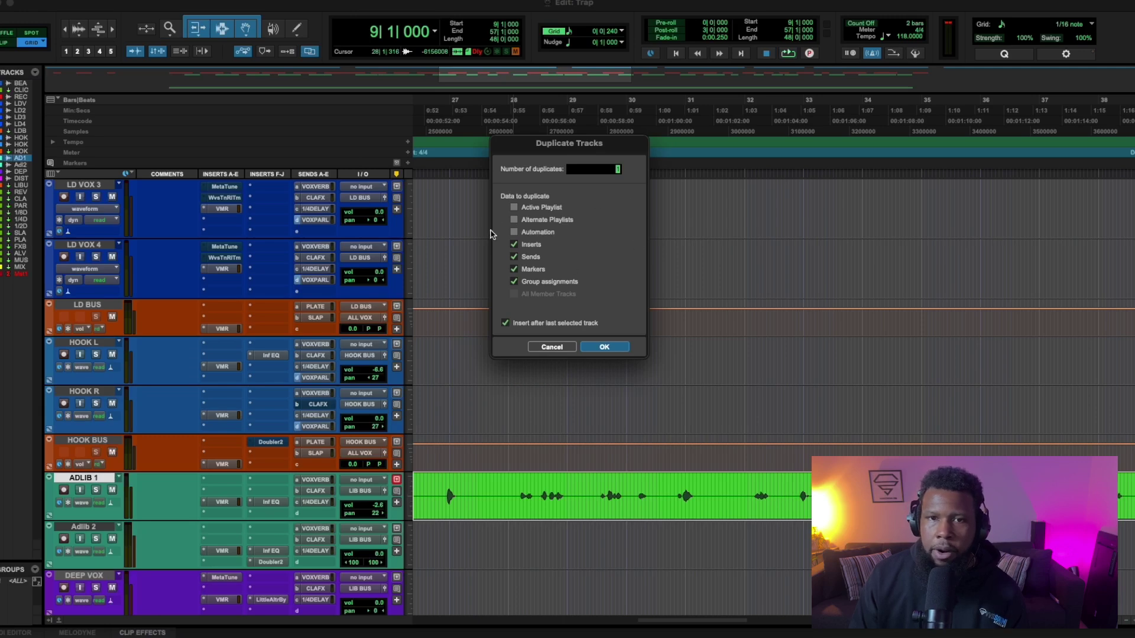
{"action": "left_click", "coordinate": [514, 207]}
{"action": "left_click", "coordinate": [514, 207]}
{"action": "left_click", "coordinate": [514, 220]}
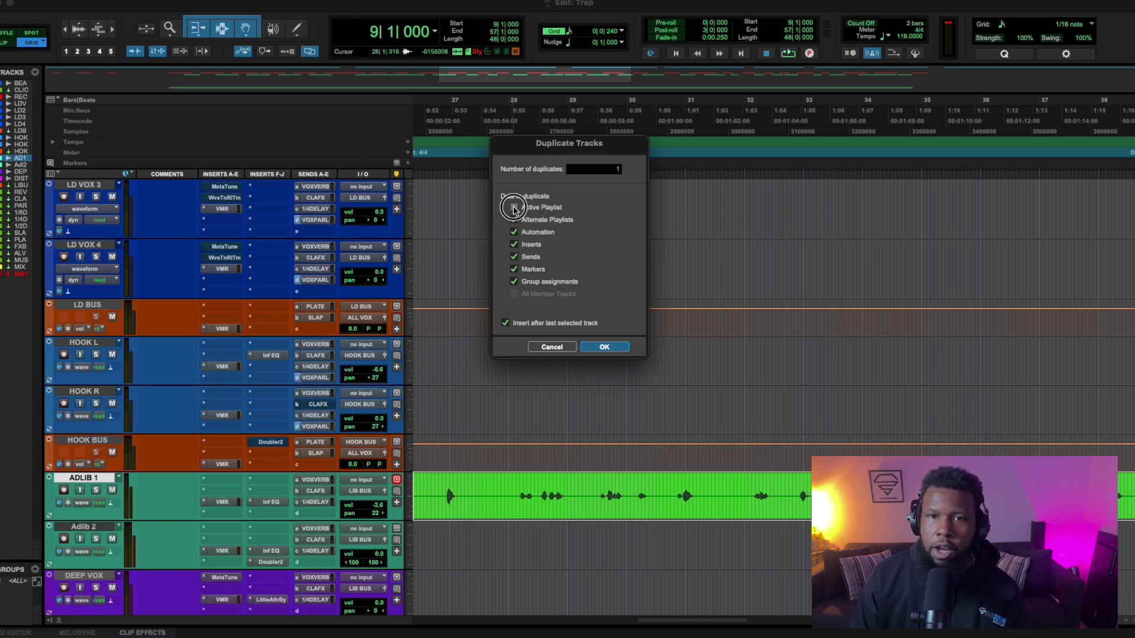
{"action": "left_click", "coordinate": [514, 207]}
{"action": "left_click", "coordinate": [514, 220]}
{"action": "left_click", "coordinate": [514, 232]}
{"action": "left_click", "coordinate": [599, 346]}
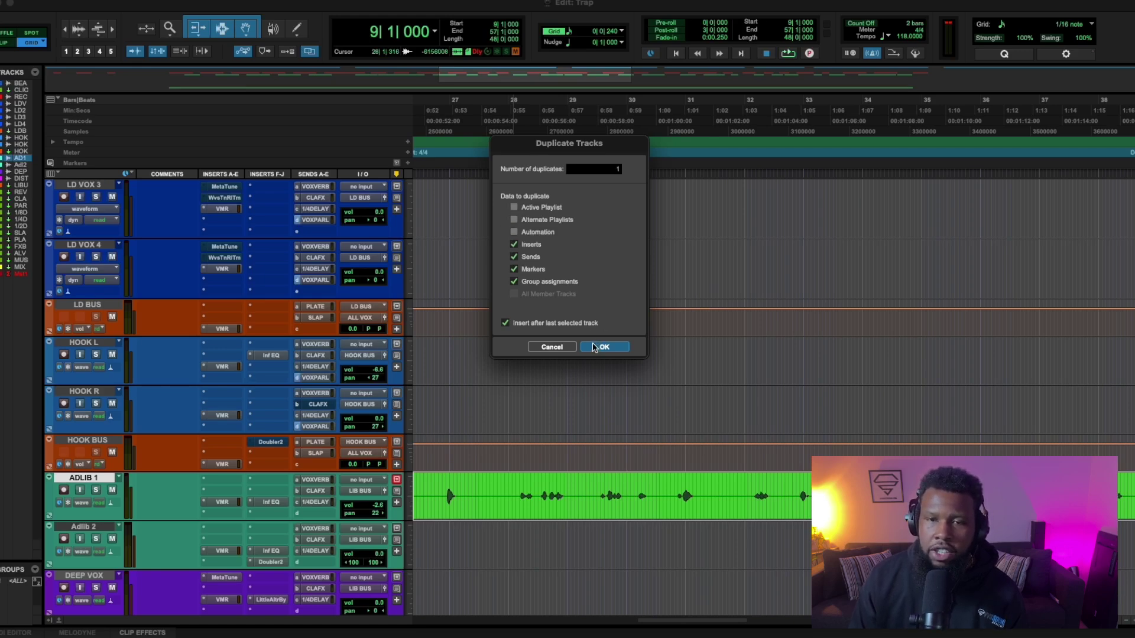
Step: Set the pan of ADLIB 1 to 38 and the pan of ADLIB 1.dup1 to 49
{"action": "scroll", "coordinate": [519, 505], "scroll_direction": "left", "scroll_amount": 3}
{"action": "scroll", "coordinate": [519, 505], "scroll_direction": "right", "scroll_amount": 3}
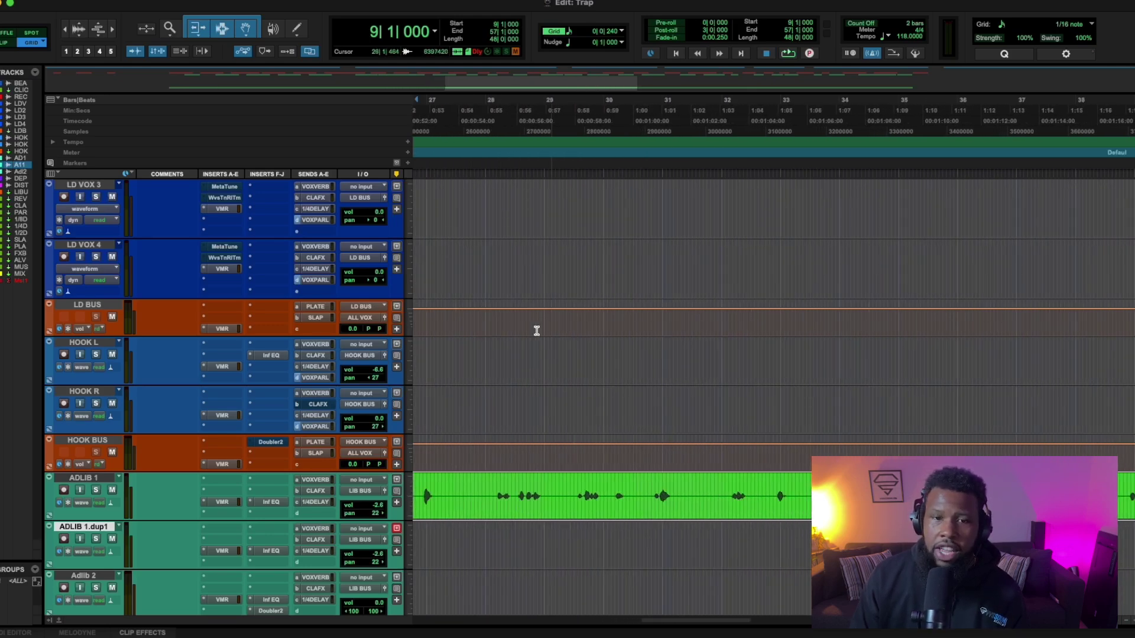
{"action": "left_click_drag", "start_coordinate": [378, 514], "coordinate": [379, 502]}
{"action": "left_click_drag", "start_coordinate": [379, 566], "coordinate": [374, 558]}
Step: Separate the ad-libs starting at 30|3|480, 32|4|000 and 29|2|720 on ADLIB 1 and move them down to ADLIB 1.dup1
{"action": "left_click_drag", "start_coordinate": [641, 492], "coordinate": [658, 530]}
{"action": "key", "text": "super+e"}
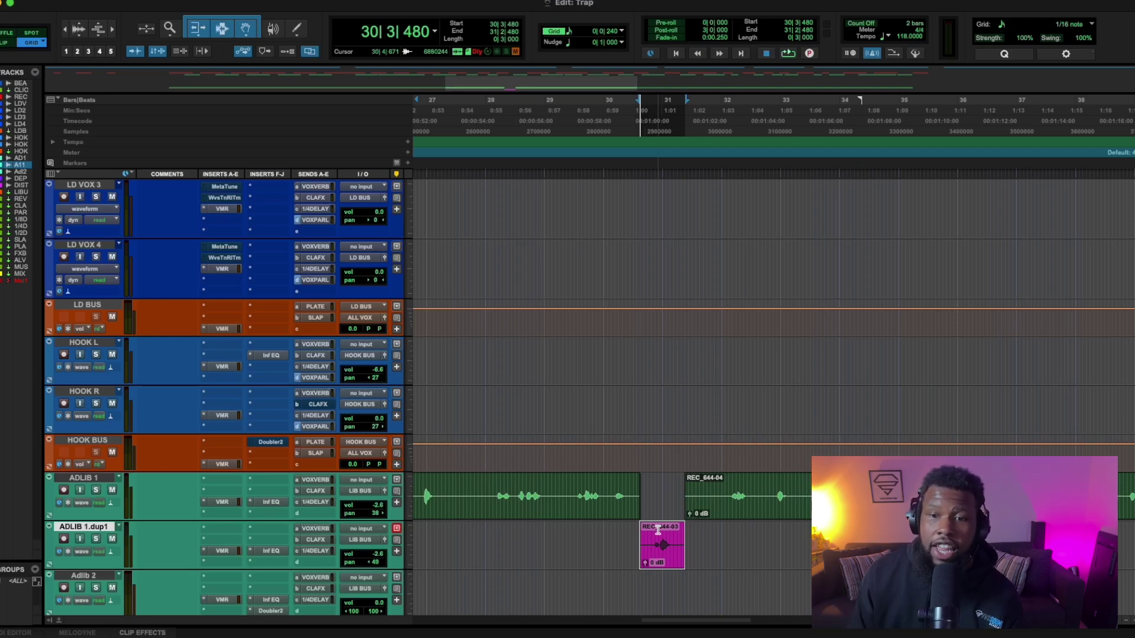
{"action": "left_click_drag", "start_coordinate": [769, 489], "coordinate": [791, 546]}
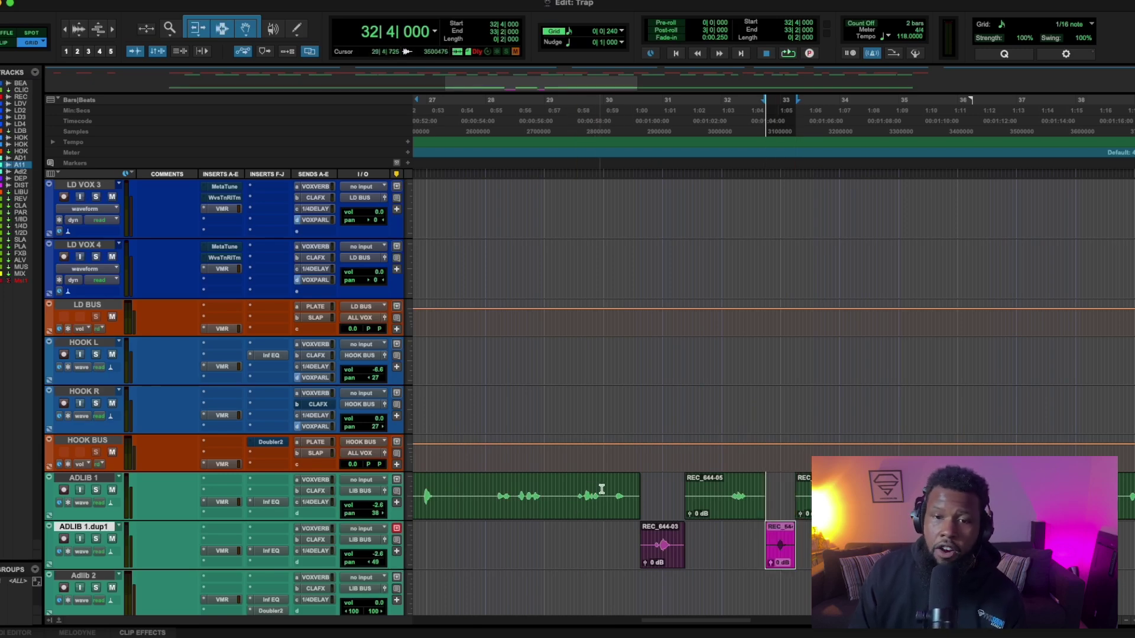
{"action": "left_click_drag", "start_coordinate": [599, 490], "coordinate": [580, 496]}
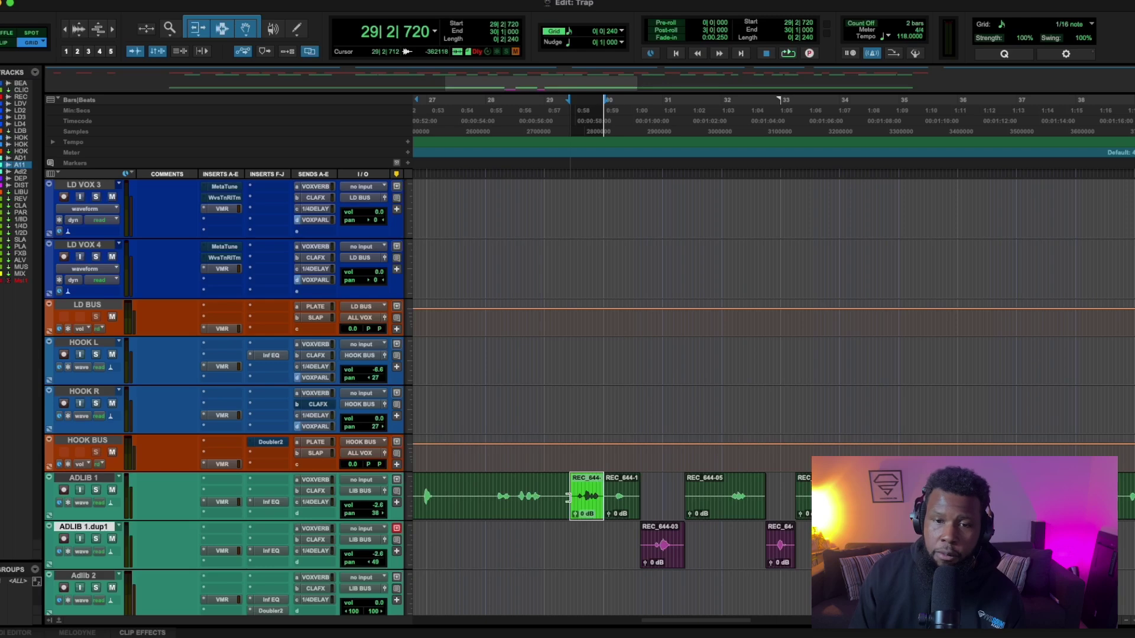
{"action": "left_click_drag", "start_coordinate": [584, 481], "coordinate": [584, 530]}
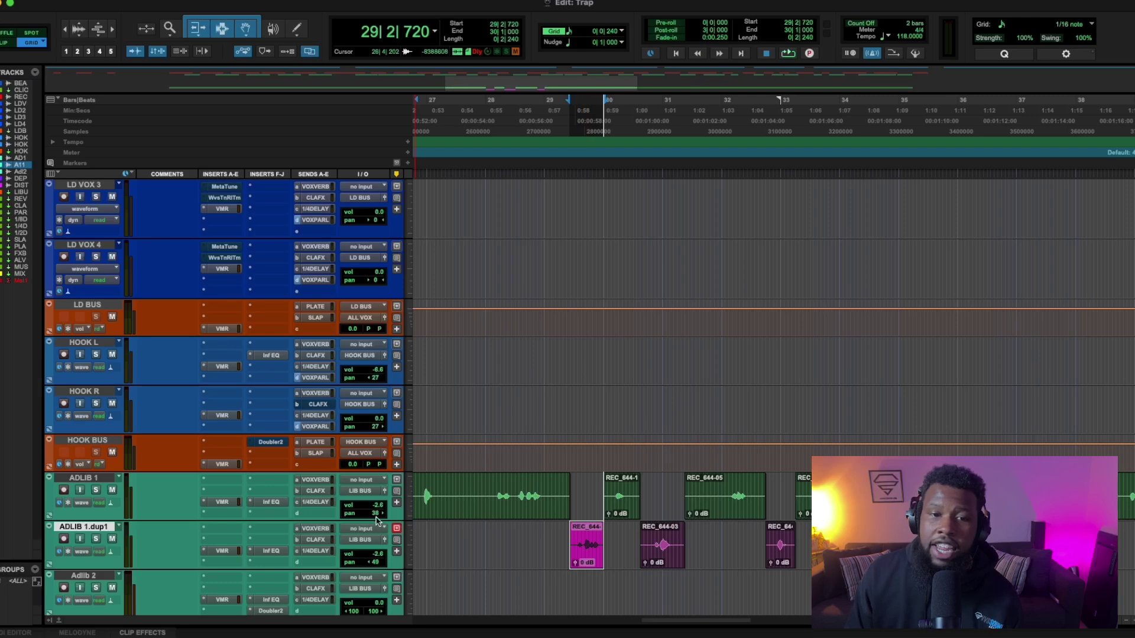
Step: Set ADLIB 1's pan to 51 and play back the split ad-libs from 28|2|000
{"action": "left_click_drag", "start_coordinate": [376, 516], "coordinate": [380, 514]}
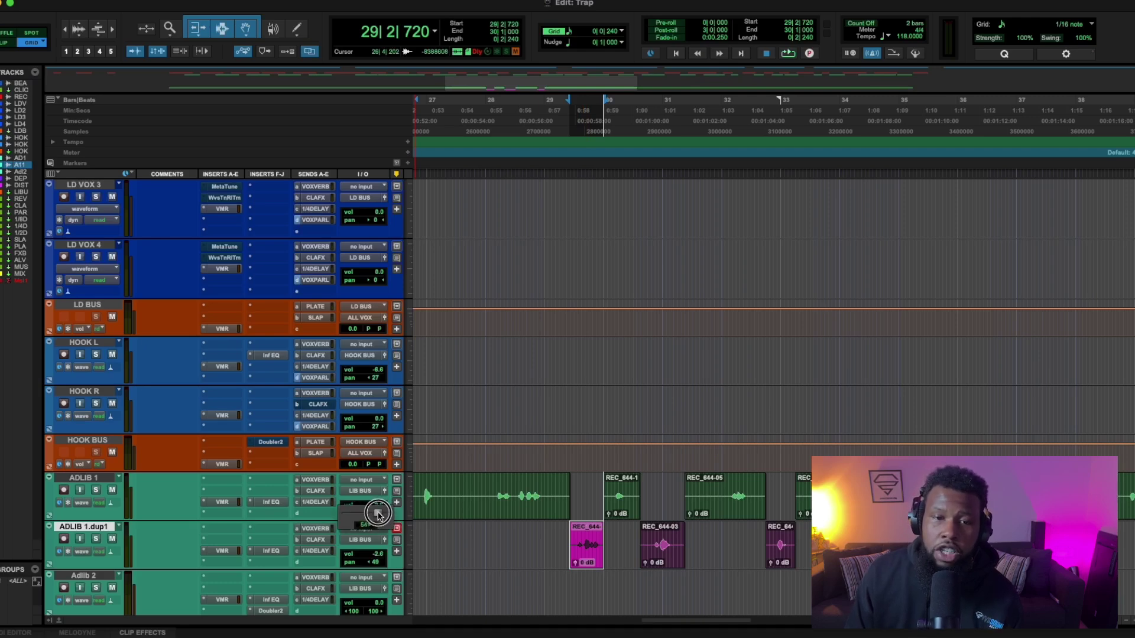
{"action": "left_click_drag", "start_coordinate": [378, 518], "coordinate": [381, 515]}
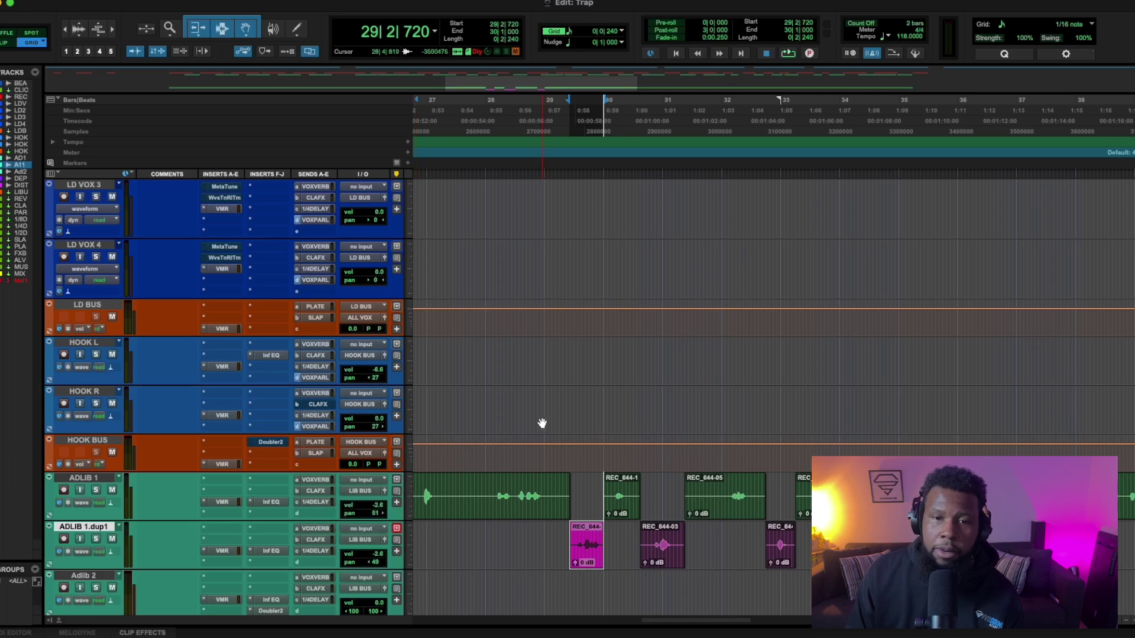
{"action": "left_click", "coordinate": [501, 456]}
{"action": "key", "text": "space"}
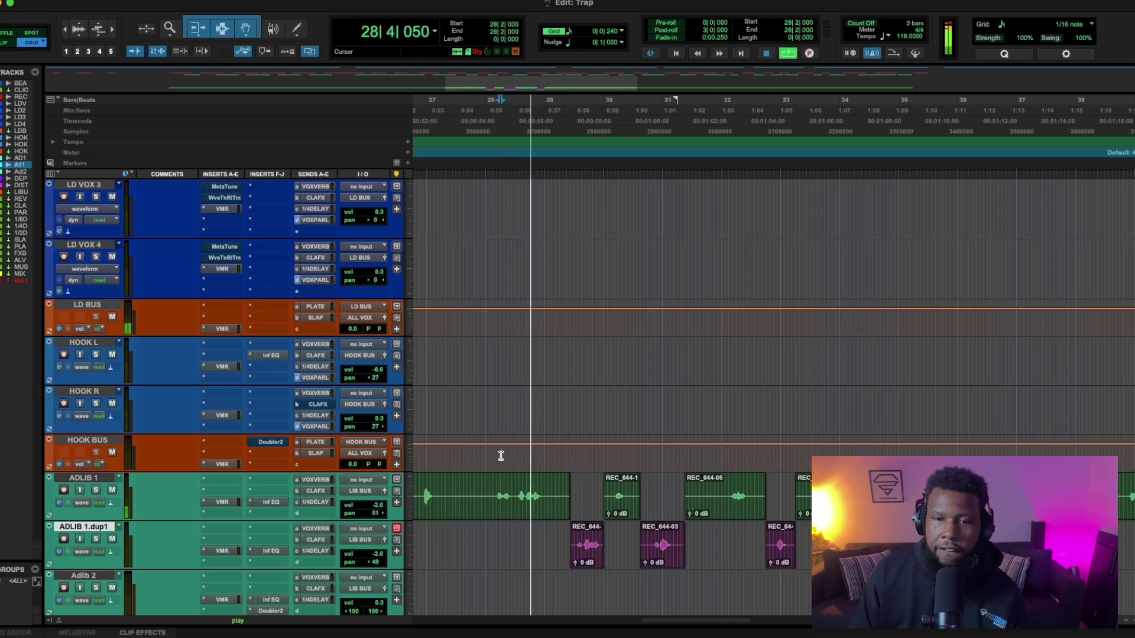